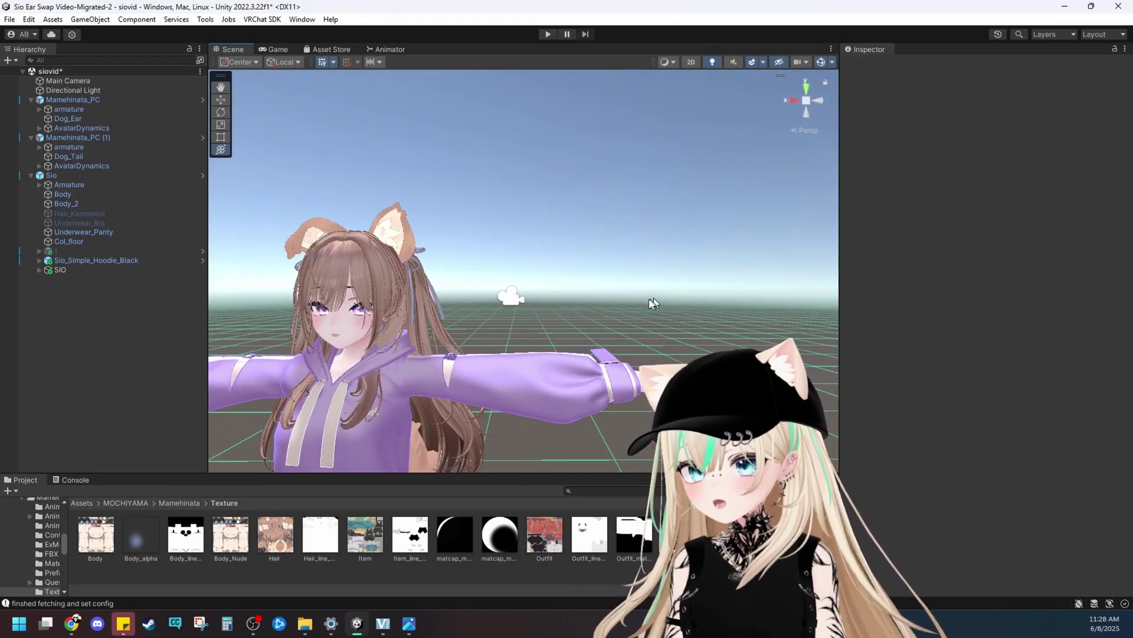
- Inspect the main color texture used by the material on the Front hair mesh
click(536, 197)
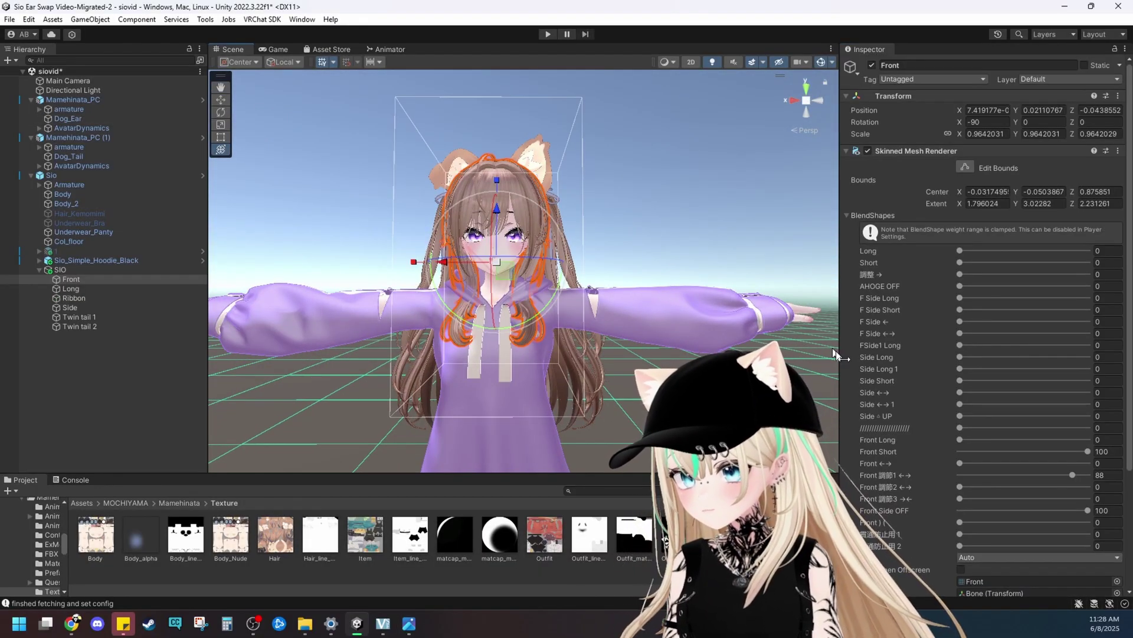
scroll(866, 519, down, 10)
scroll(869, 500, down, 5)
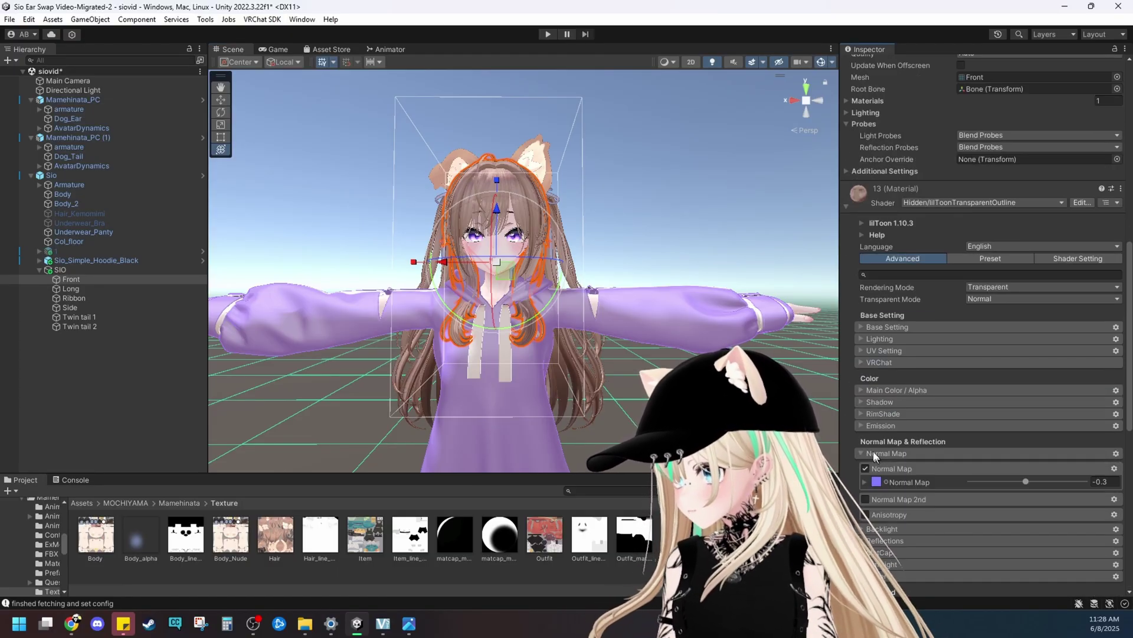
click(877, 390)
double_click(868, 418)
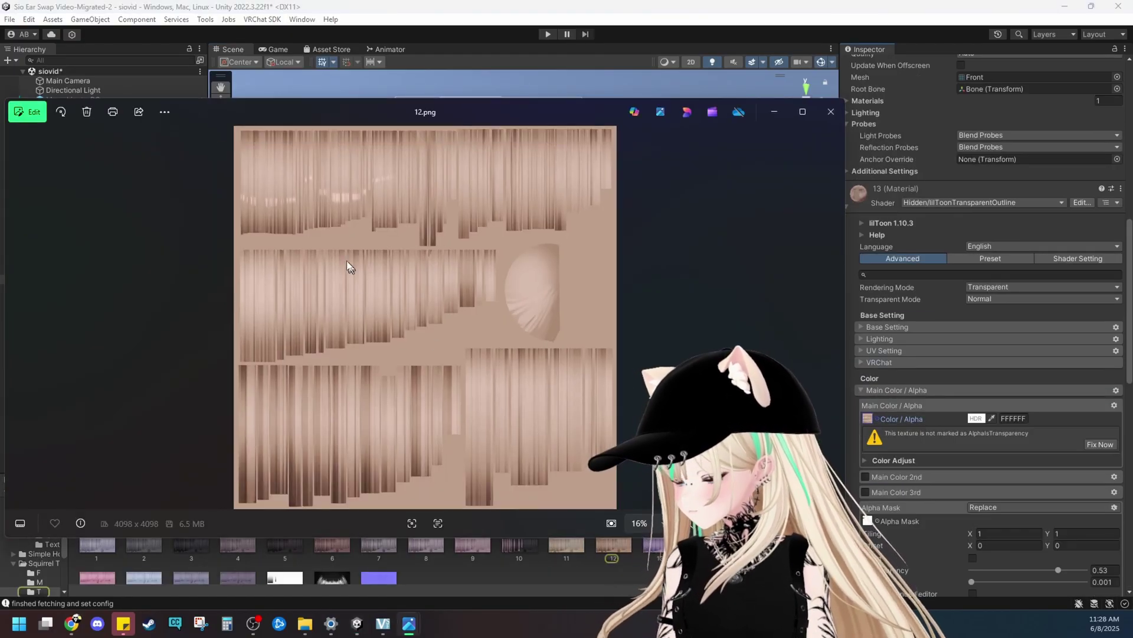
click(830, 111)
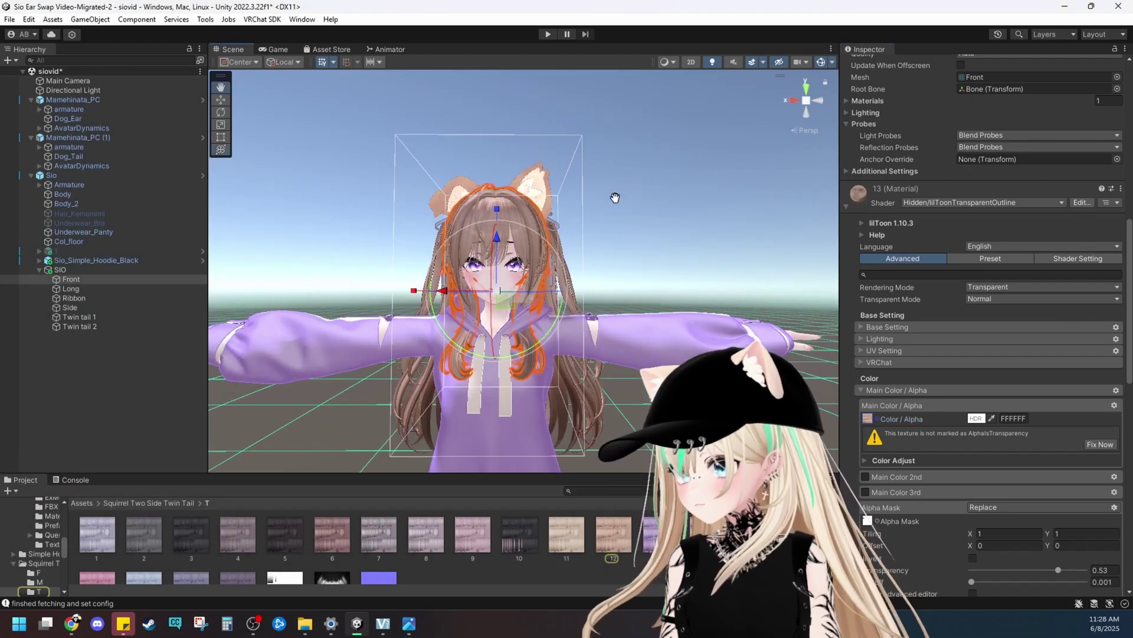
- Inspect the outline color texture of the Dog_Ear material and view the ears against the hair
scroll(937, 416, down, 10)
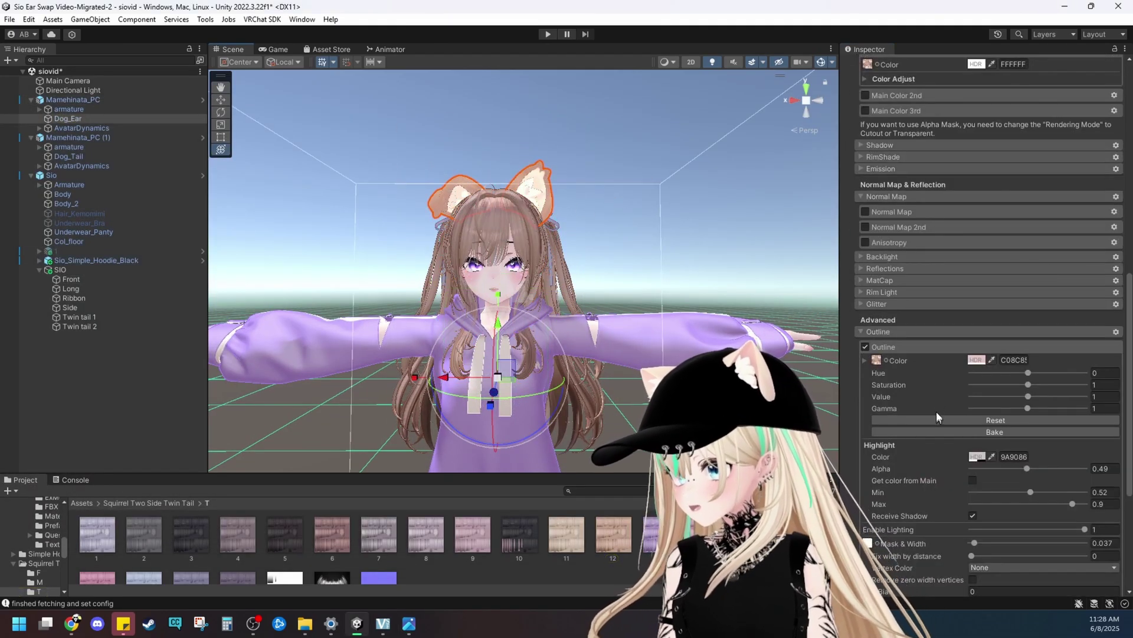
double_click(877, 360)
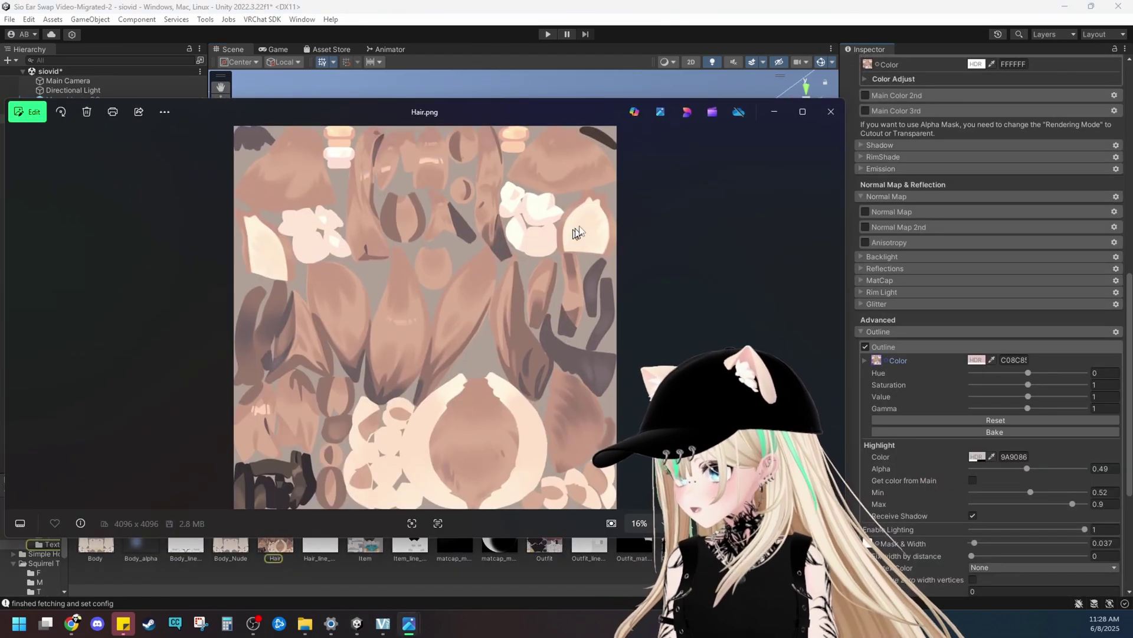
click(830, 112)
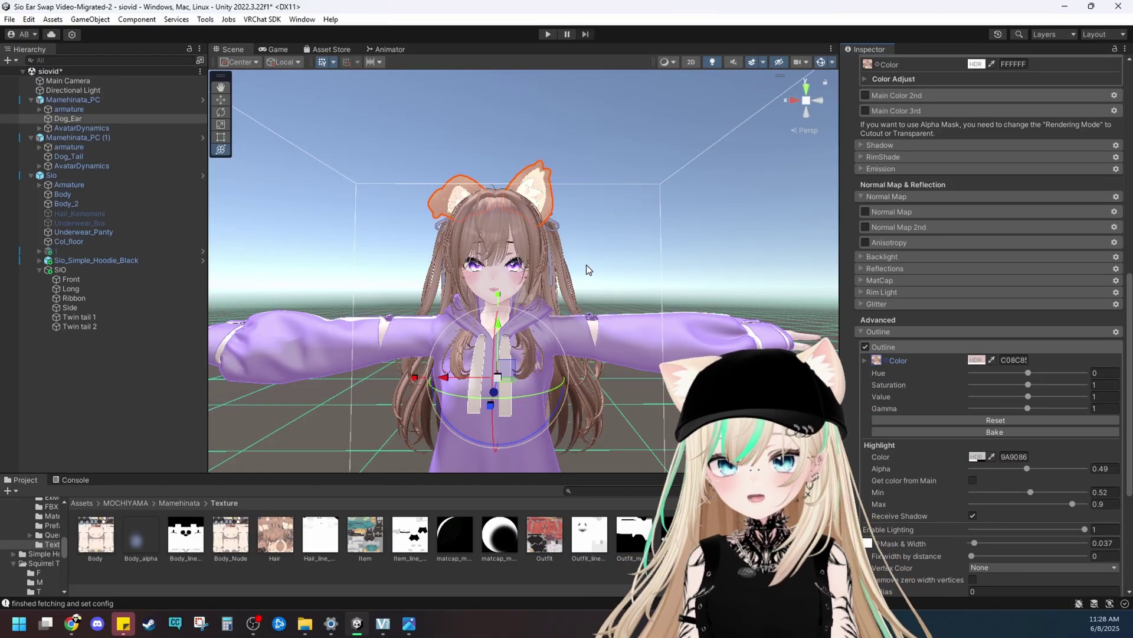
middle_drag(520, 231, 498, 223)
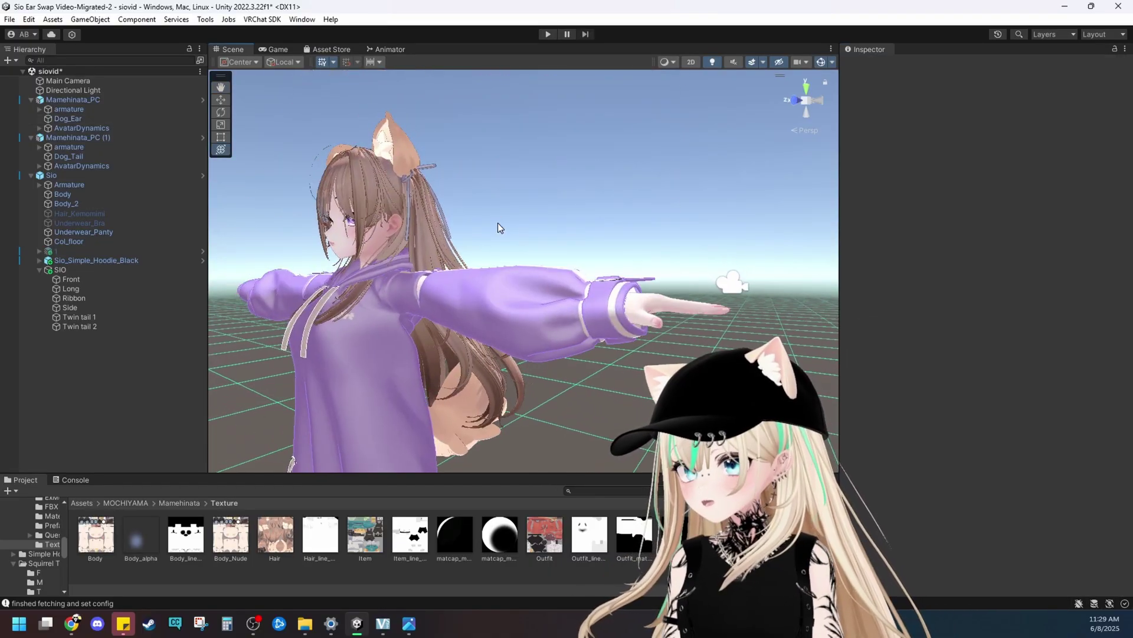
right_drag(497, 223, 502, 248)
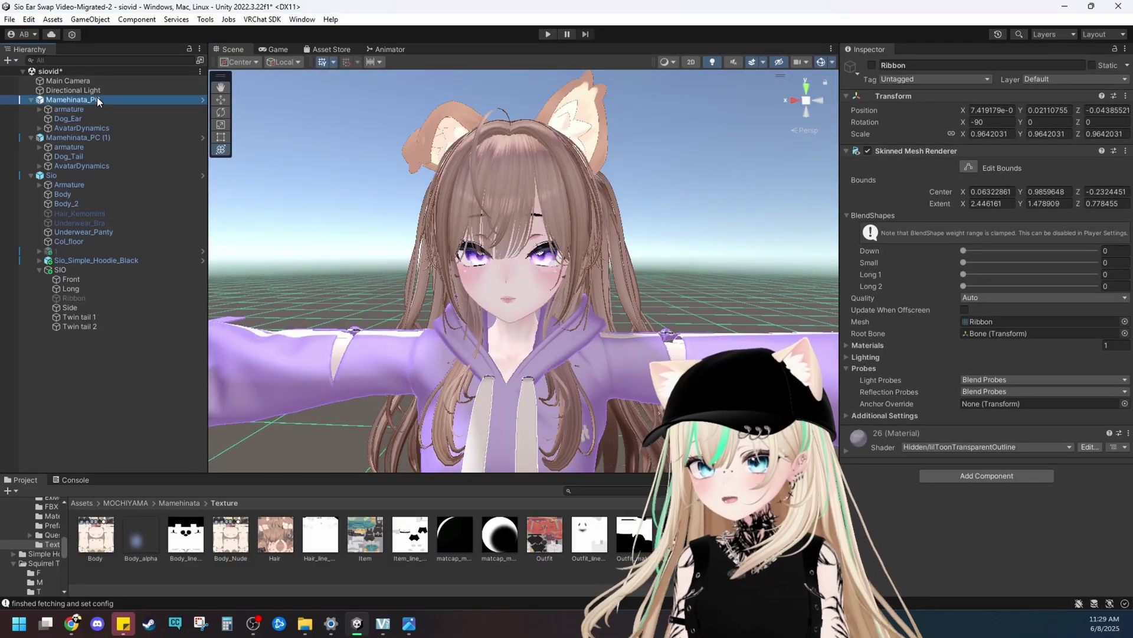
- Remove the Animator, VRC Avatar Descriptor and all Pipeline Manager components from Mamehinata_PC
click(97, 99)
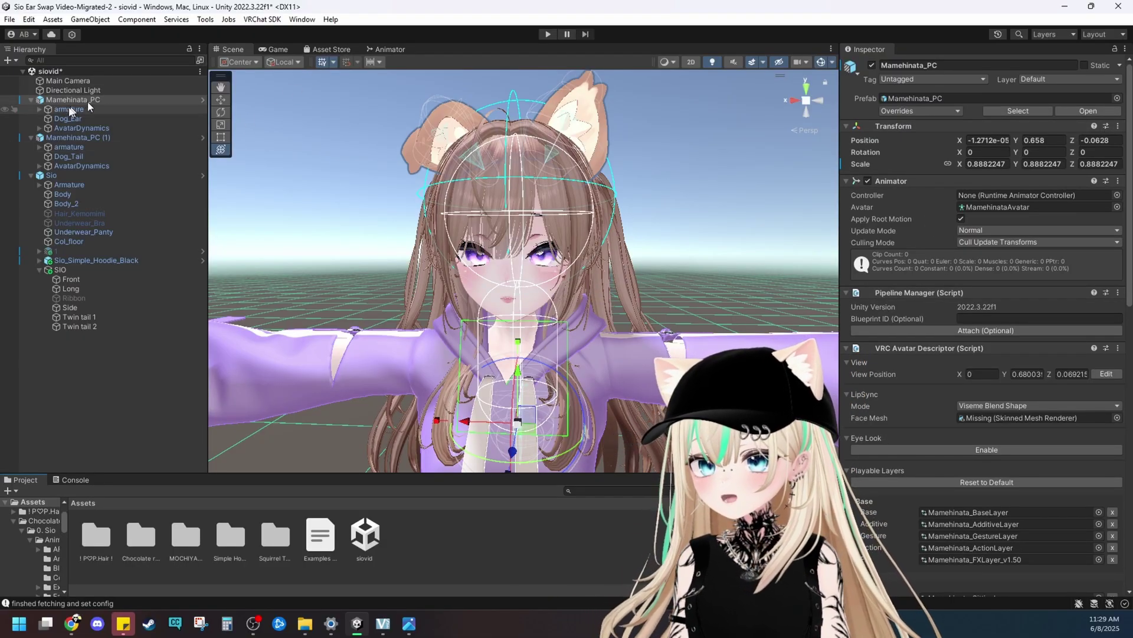
click(1118, 126)
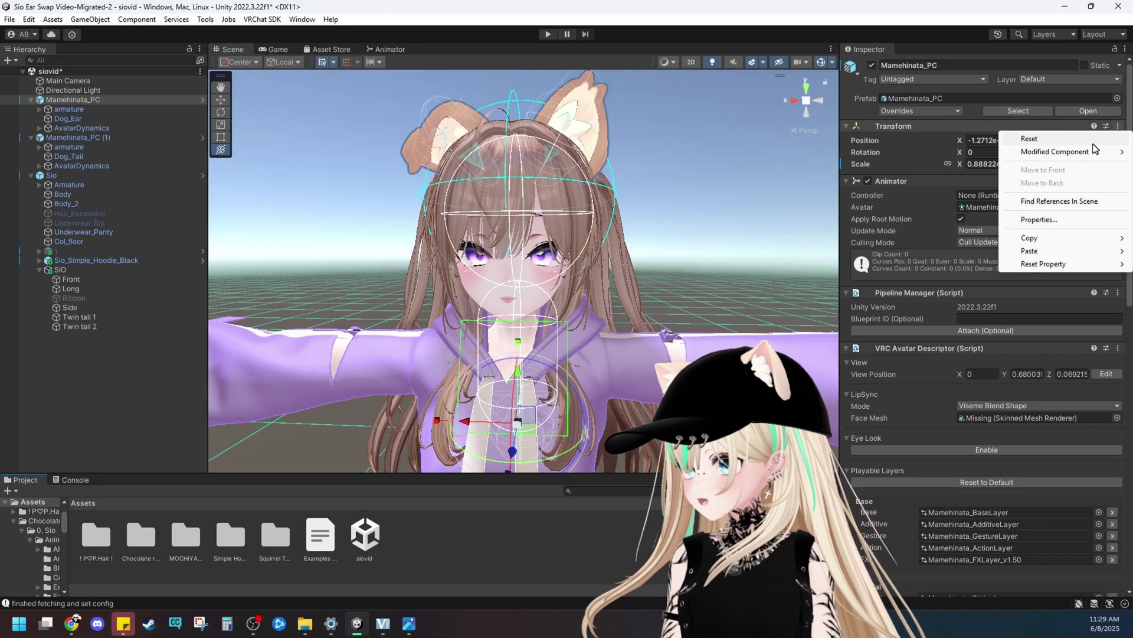
click(1118, 181)
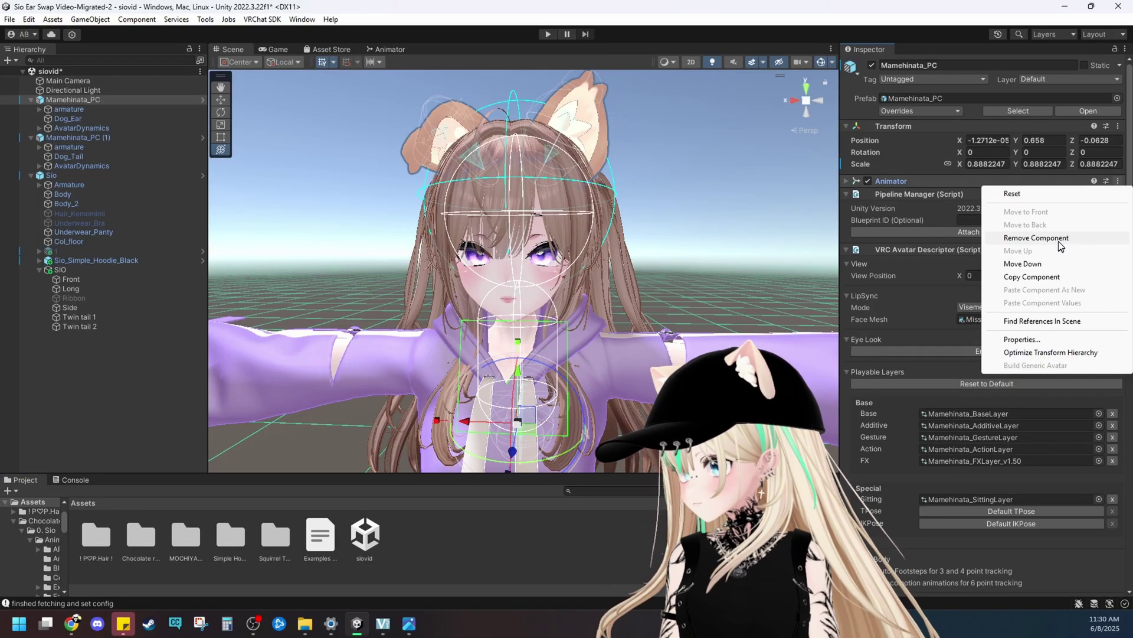
click(1061, 238)
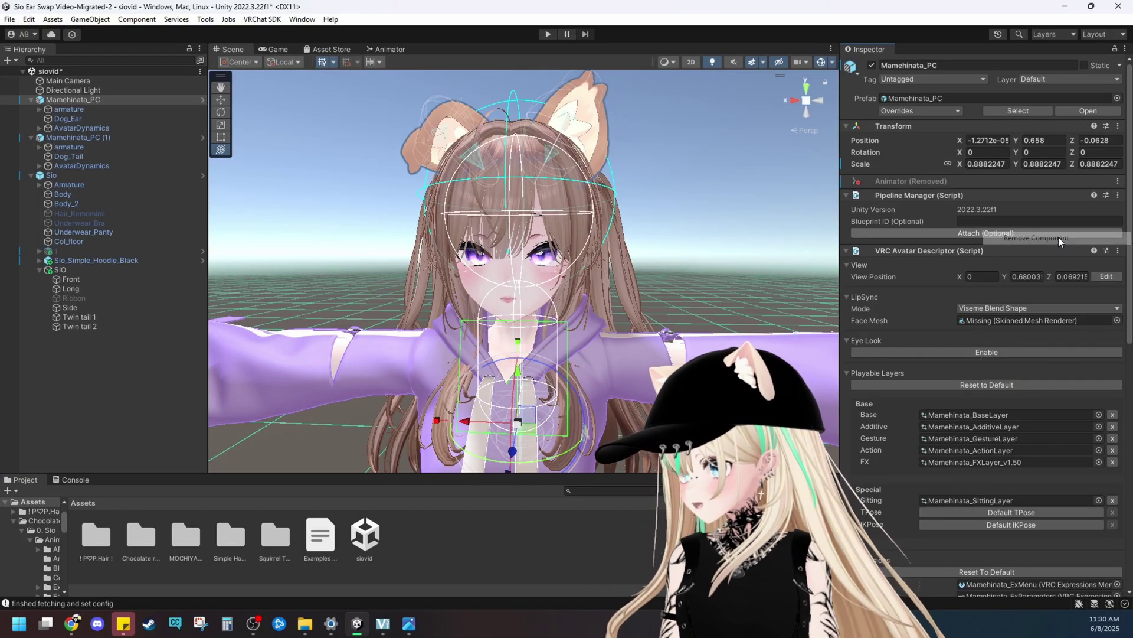
click(1118, 194)
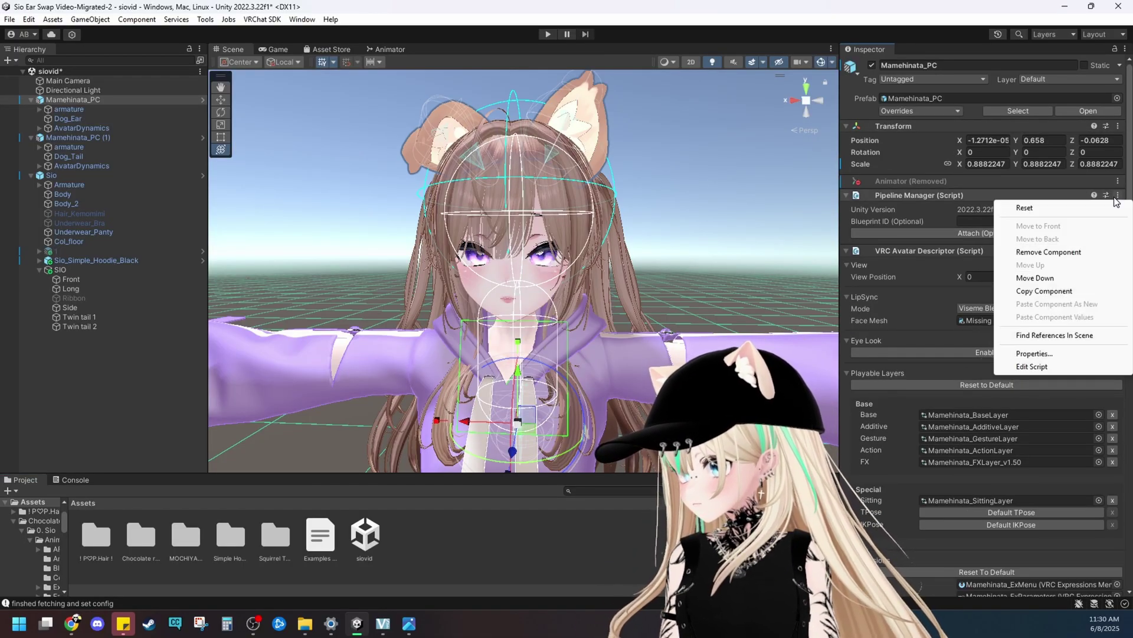
click(1084, 252)
click(1118, 209)
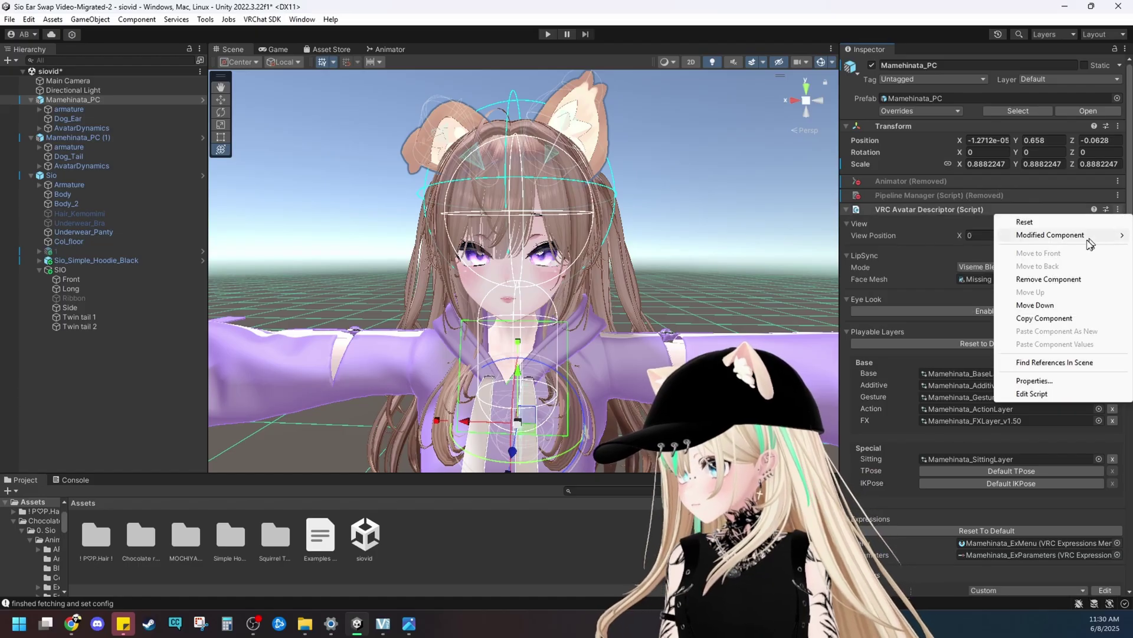
click(1080, 280)
click(1126, 181)
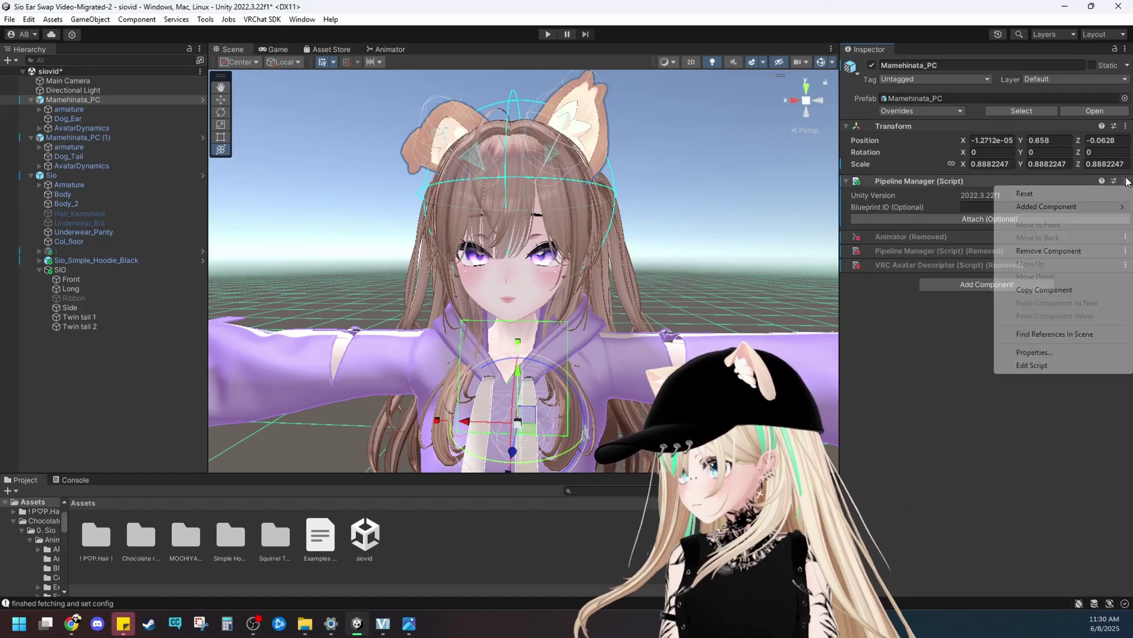
click(1085, 248)
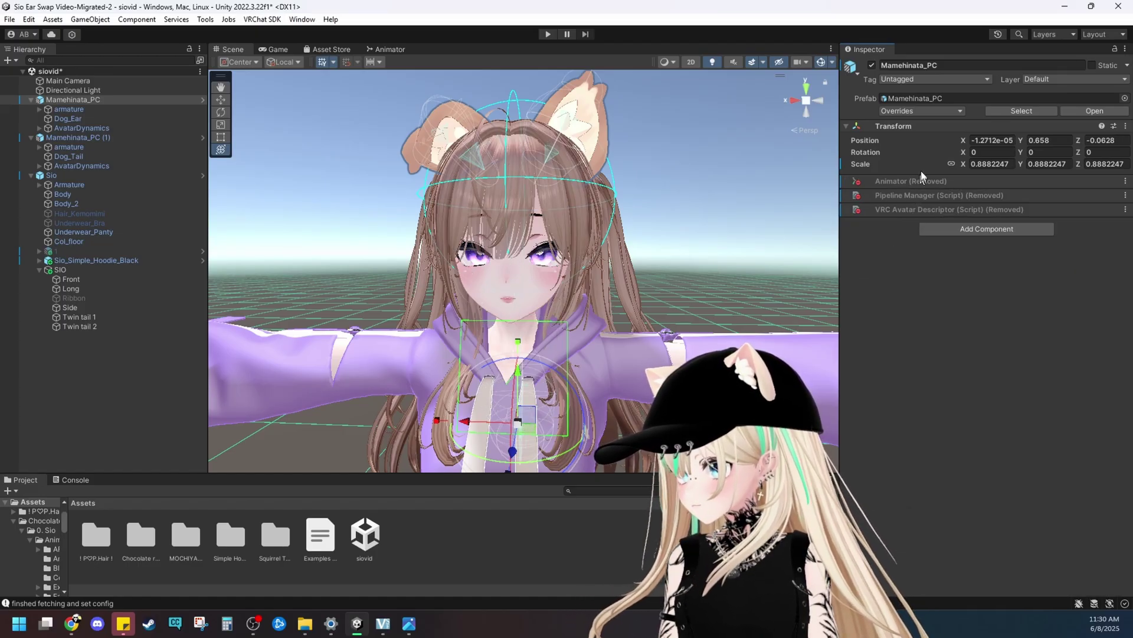
- Remove the VRC Avatar Descriptor and all Pipeline Manager components from Mamehinata_PC (1)
click(93, 139)
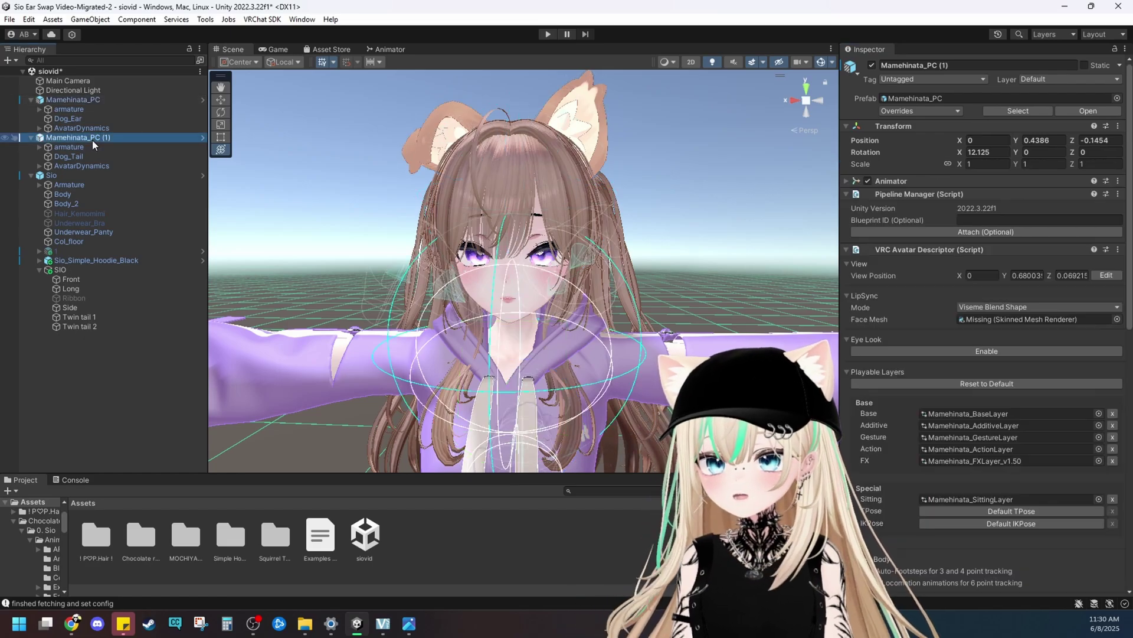
click(1116, 196)
click(1082, 249)
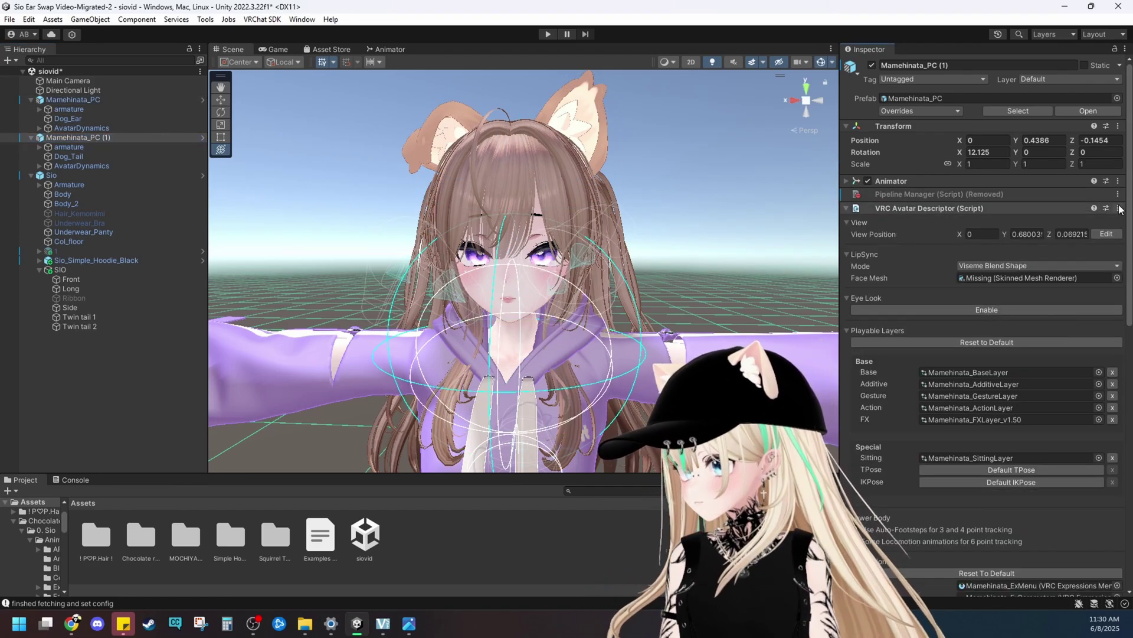
click(1119, 208)
click(1083, 278)
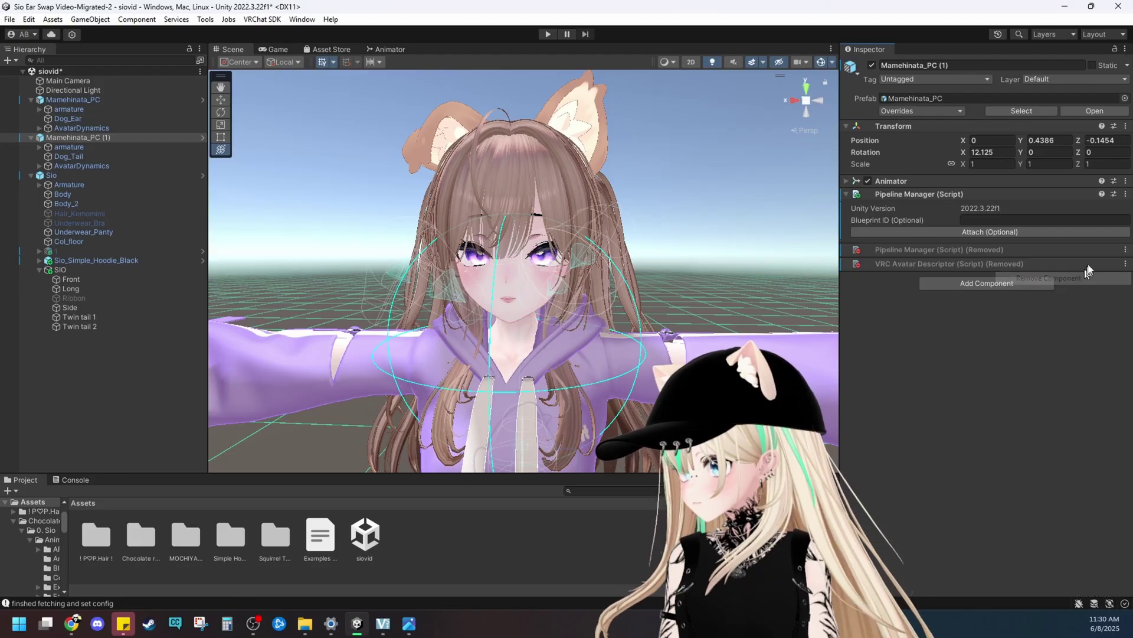
click(1126, 194)
click(1070, 268)
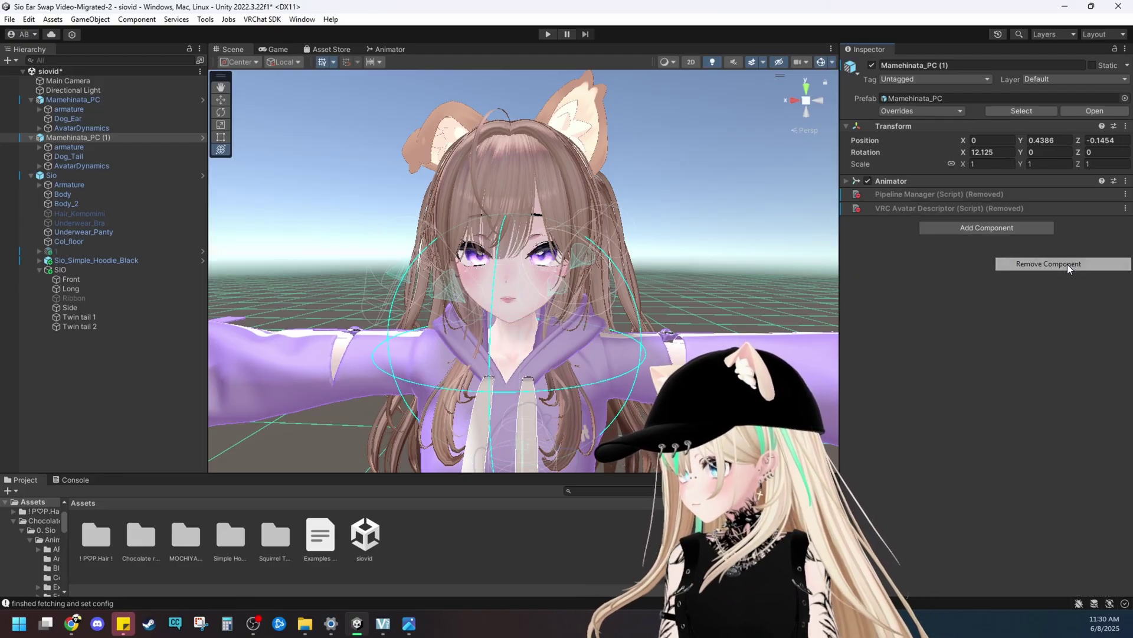
- Examine the placement of the Mamehinata_PC ears on the avatar from the front and the side
click(698, 215)
scroll(707, 203, up, 3)
right_drag(680, 204, 657, 194)
middle_drag(658, 194, 662, 193)
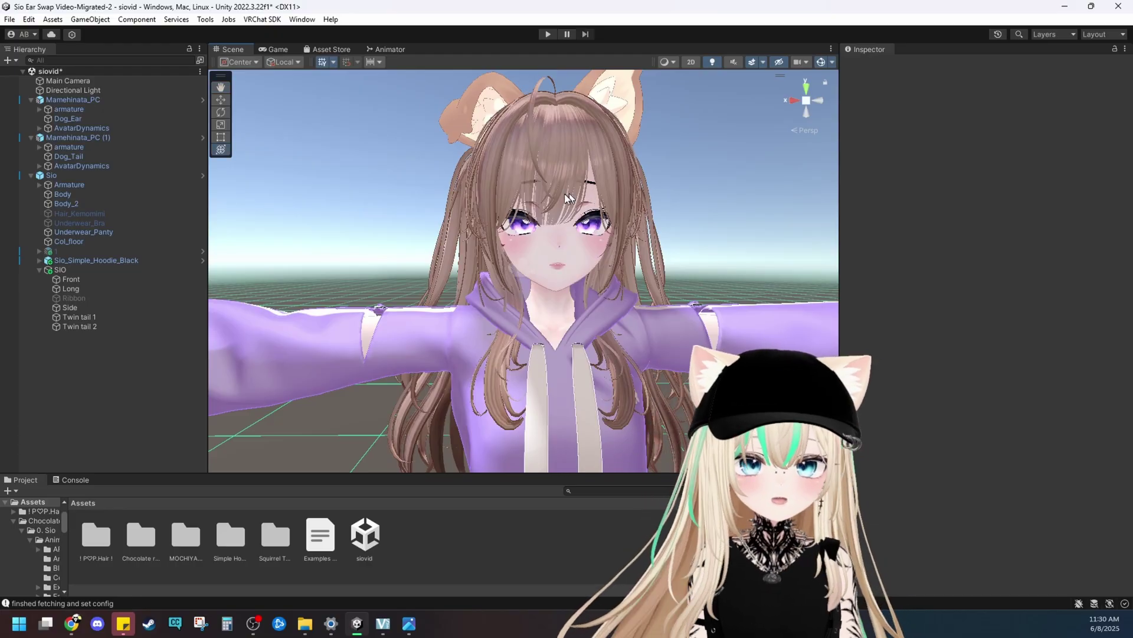
click(64, 100)
scroll(533, 194, down, 5)
scroll(532, 190, up, 2)
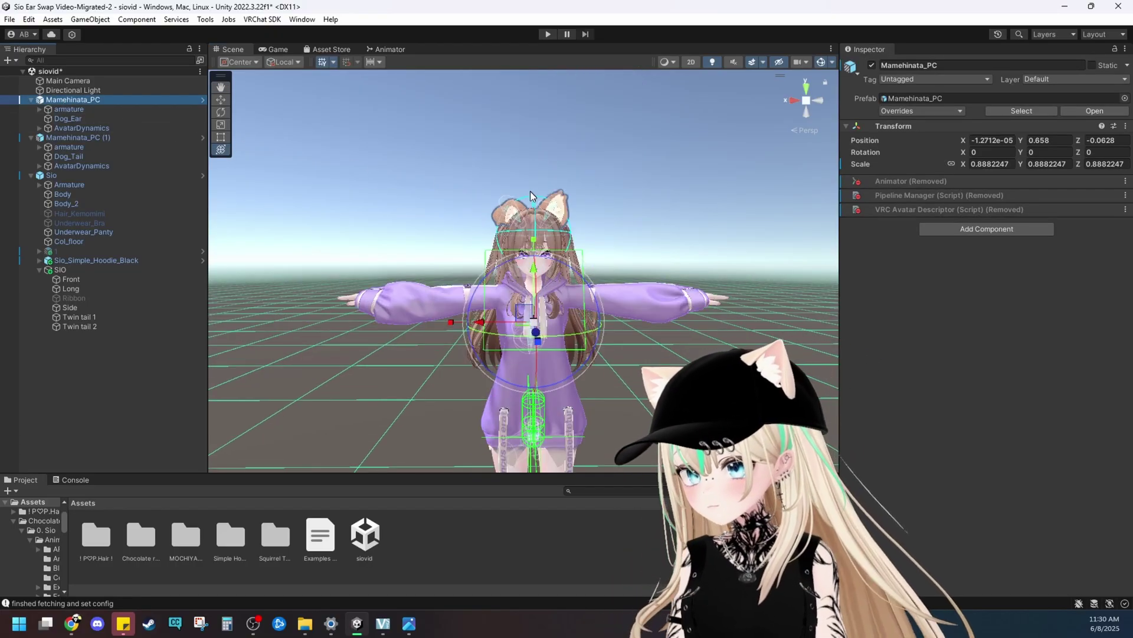
right_drag(530, 191, 412, 222)
middle_drag(412, 222, 347, 195)
right_drag(437, 200, 362, 203)
middle_drag(370, 177, 342, 222)
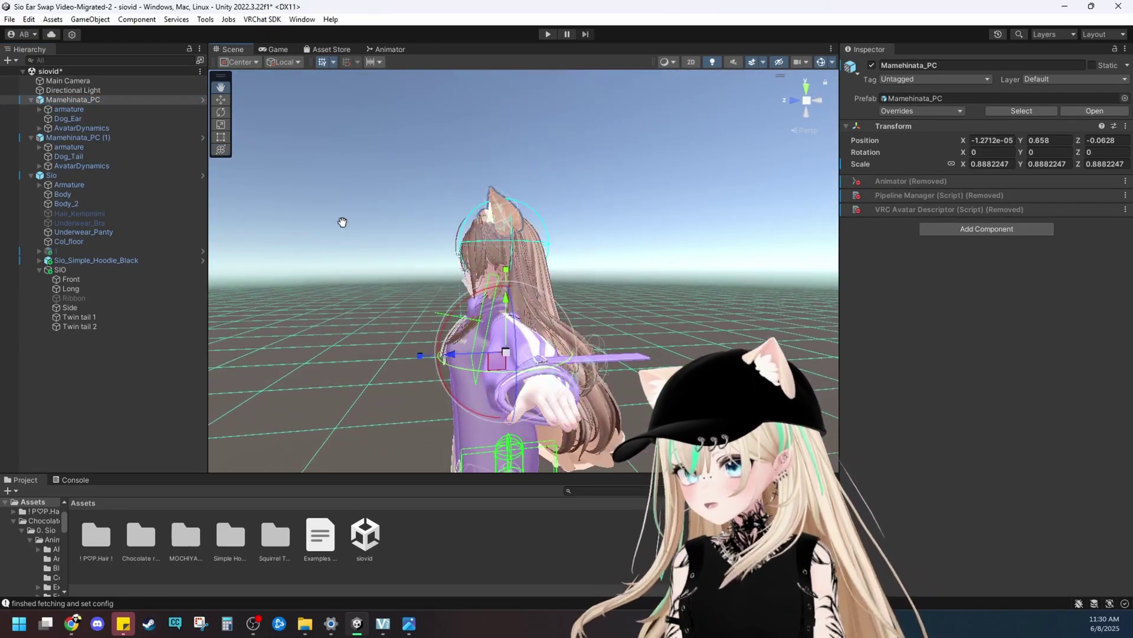
- Rename Mamehinata_PC to "ears" and Mamehinata_PC (1) to "tail"
right_click(76, 100)
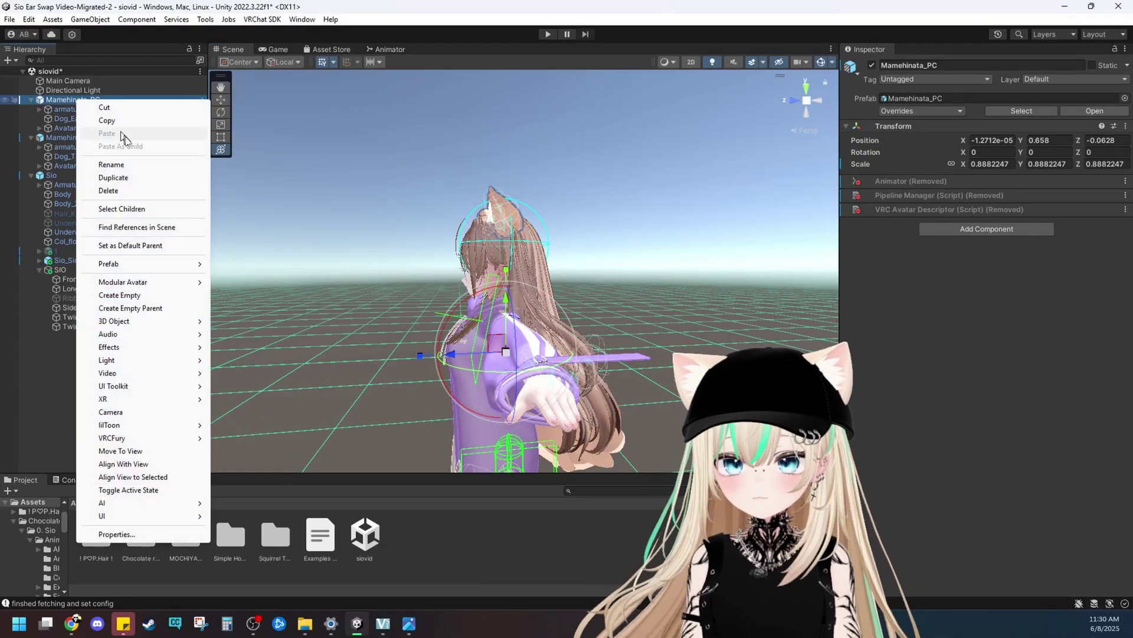
click(129, 165)
text(ears)
key(Return)
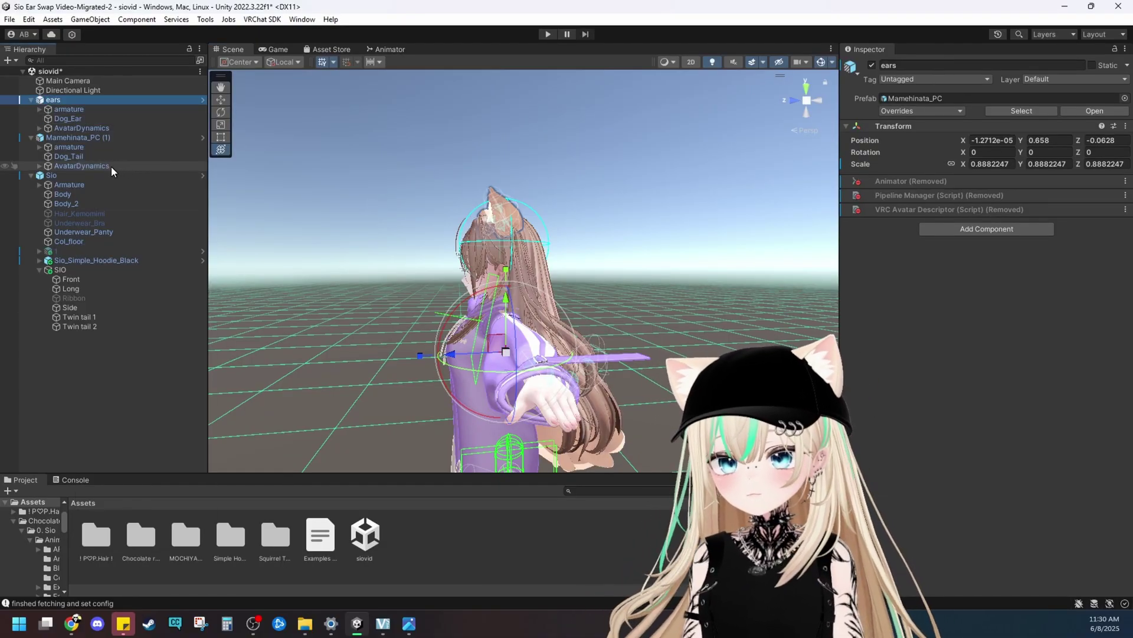
right_click(92, 141)
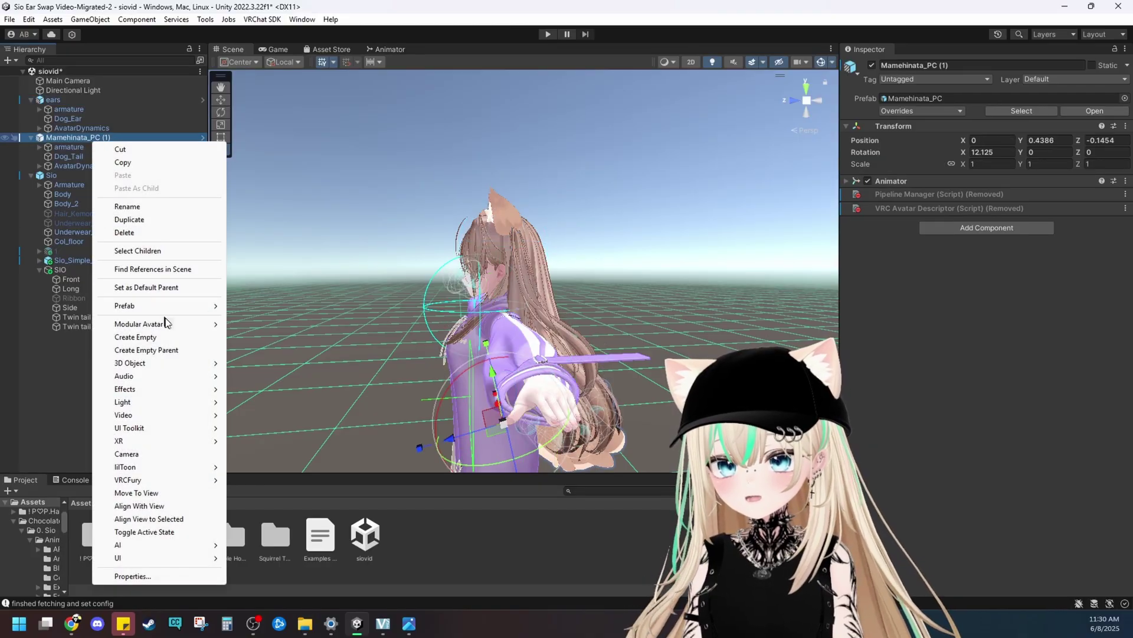
- Make the ears object a child of Sio and unpack its prefab, accepting the VRCFury warning
click(49, 97)
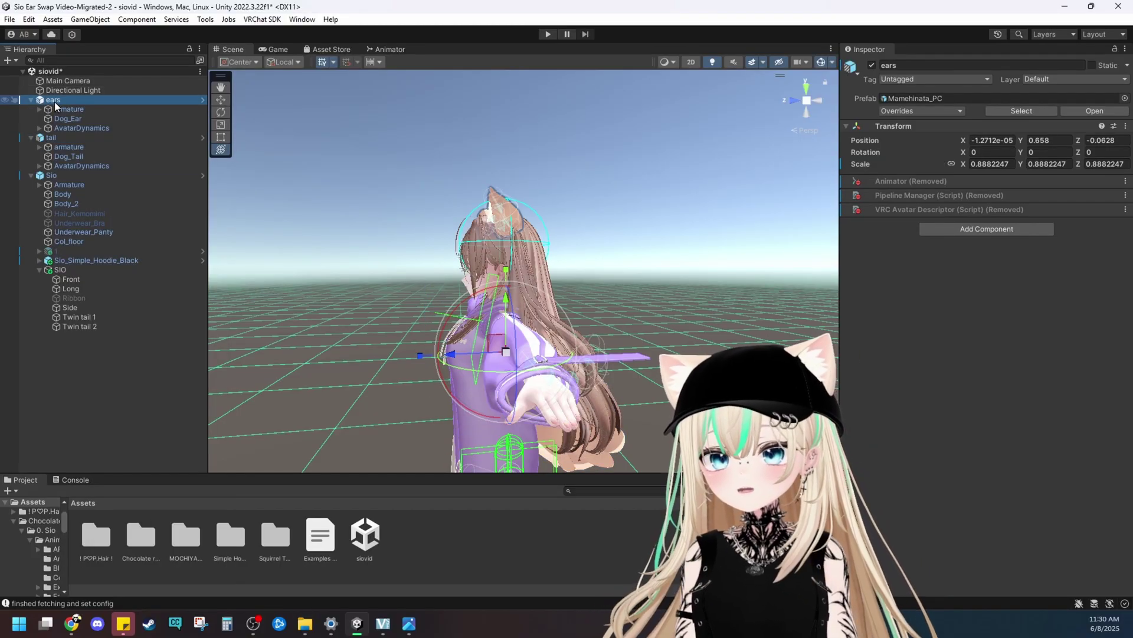
drag(54, 101, 52, 174)
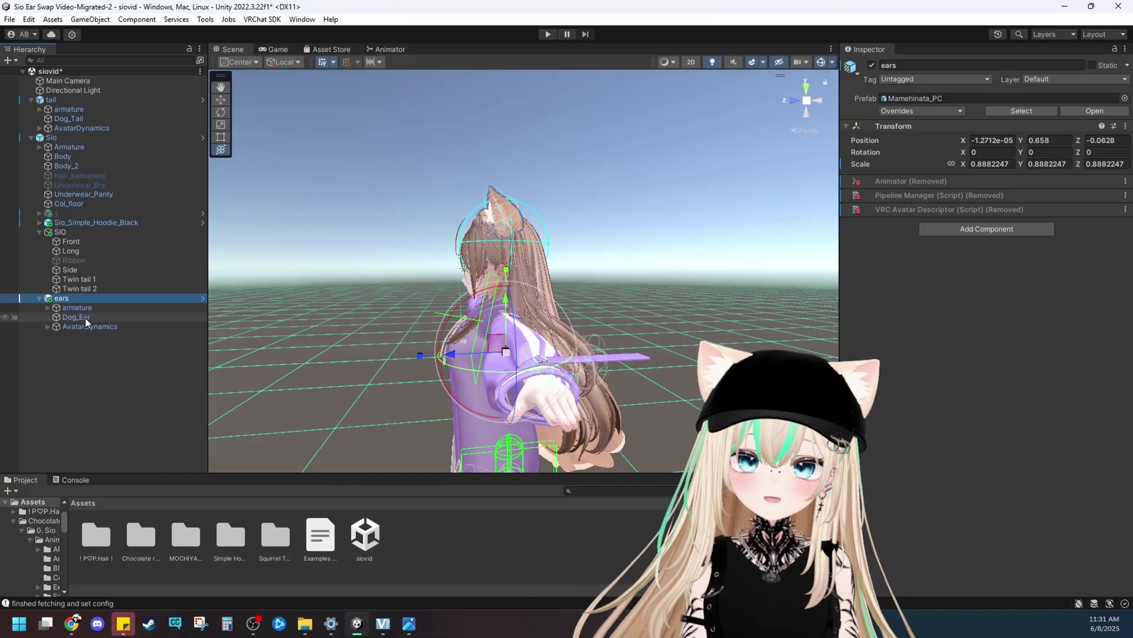
right_click(64, 302)
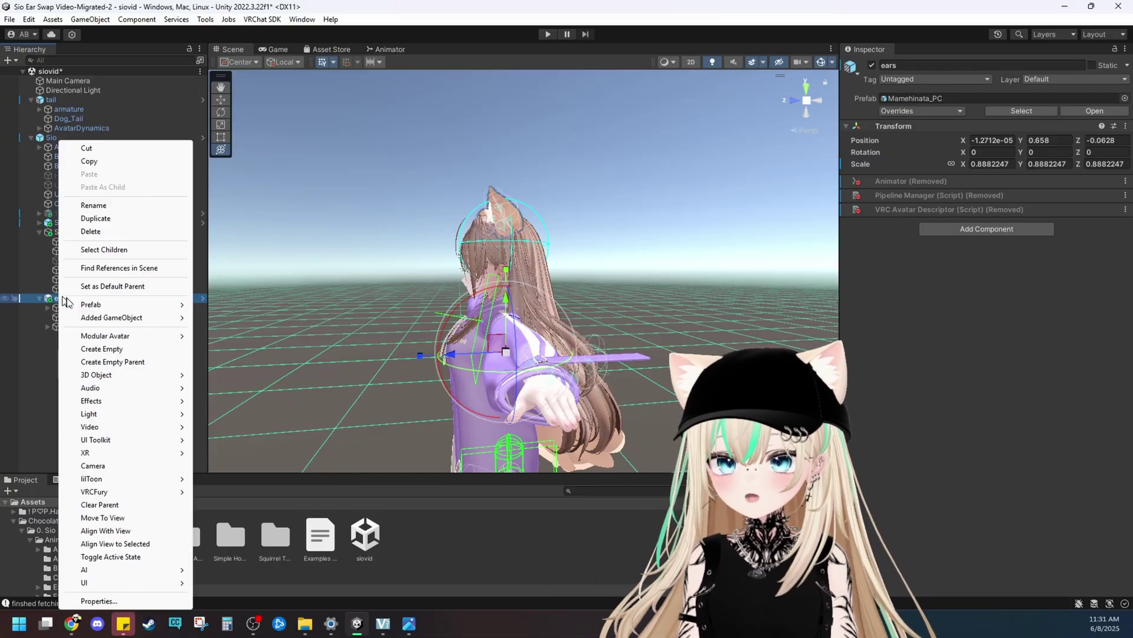
mouse_move(166, 304)
click(242, 411)
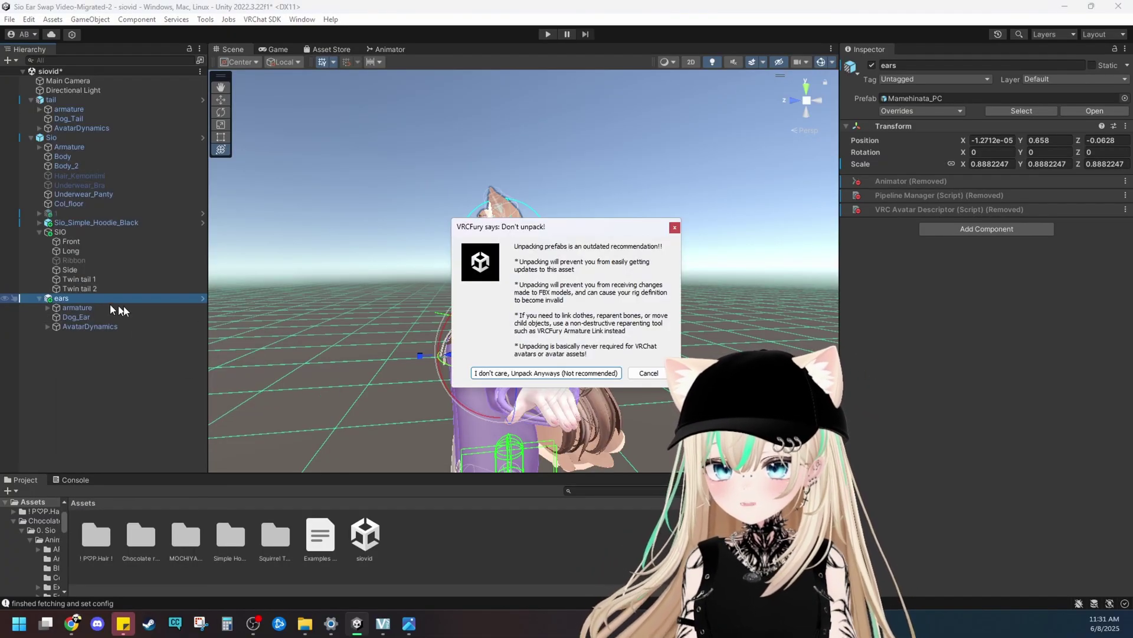
click(532, 373)
- Move the ears' armature into Sio's Armature and nest its Hips and Spine bones under Sio's matching bones
drag(66, 307, 62, 147)
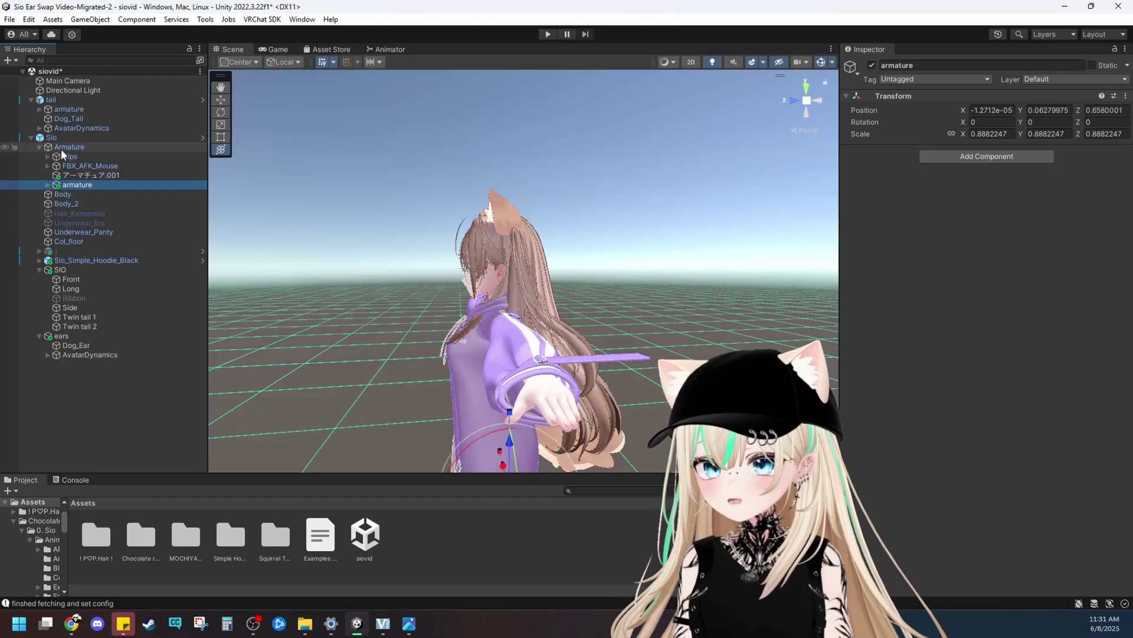
click(47, 186)
mouse_move(74, 195)
mouse_down()
mouse_move(65, 157)
mouse_move(84, 204)
mouse_up()
click(87, 260)
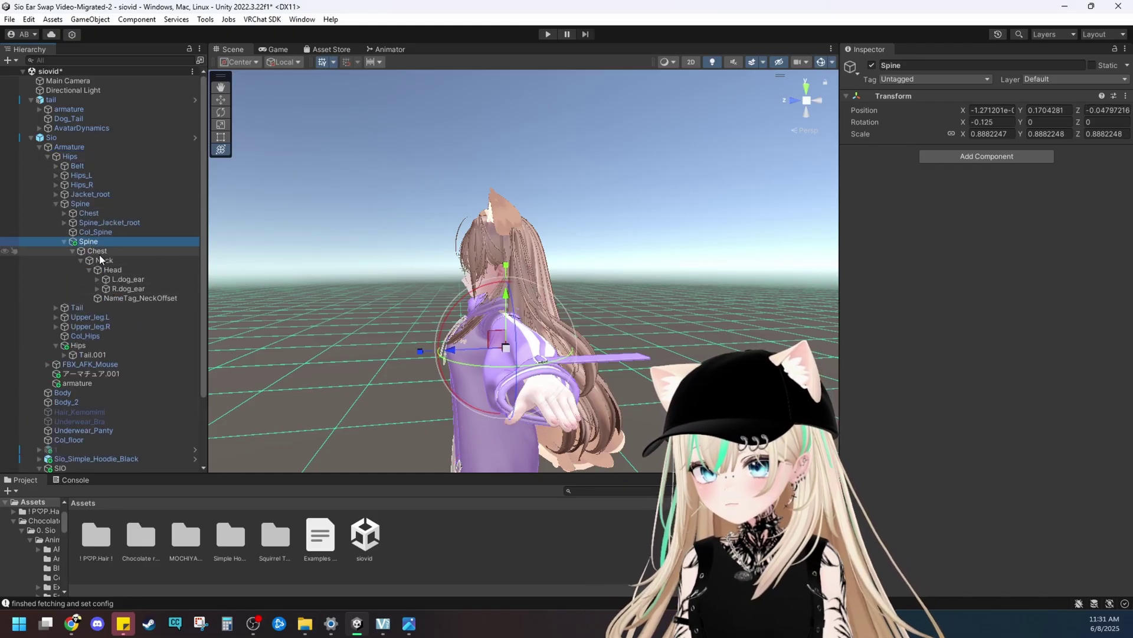
- Nest the ears' Chest, Neck and Head bones under Sio's matching Chest, Neck and Head bones
drag(99, 254, 89, 214)
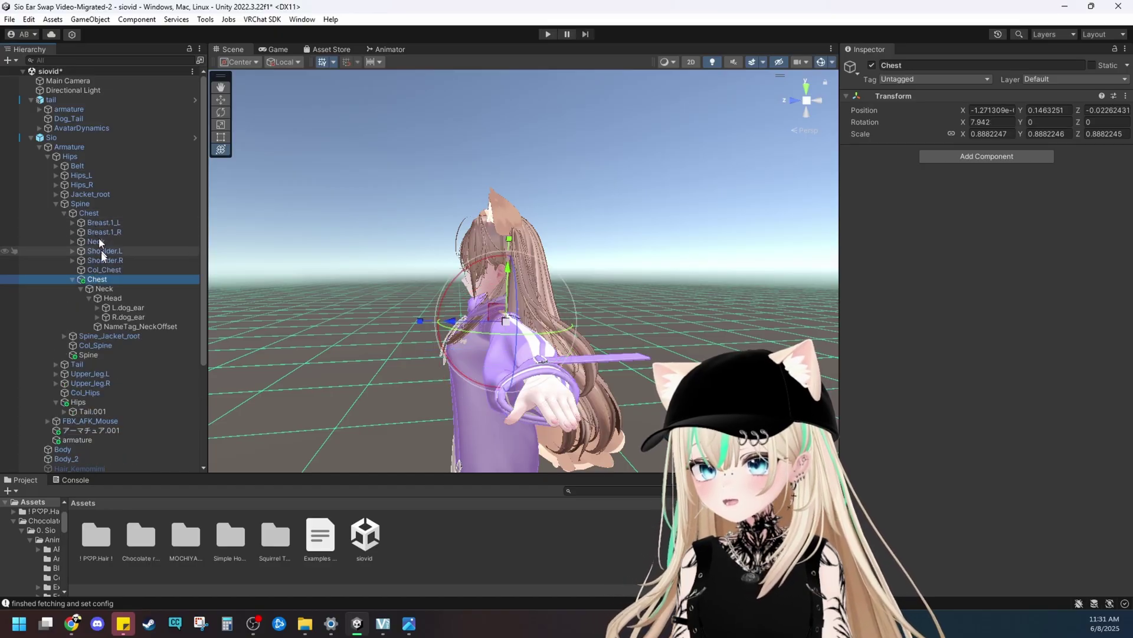
drag(107, 289, 100, 241)
drag(114, 281, 104, 253)
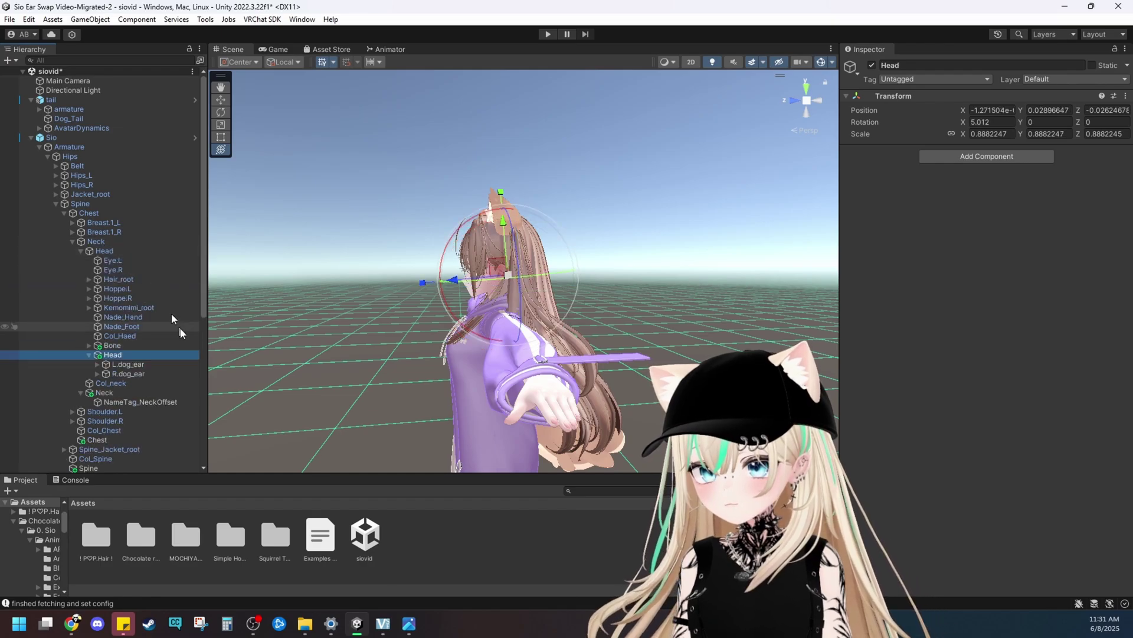
- Delete the ears' Neck bone, including its NameTag_NeckOffset, from under Sio's Neck and collapse Sio's Armature
right_click(104, 392)
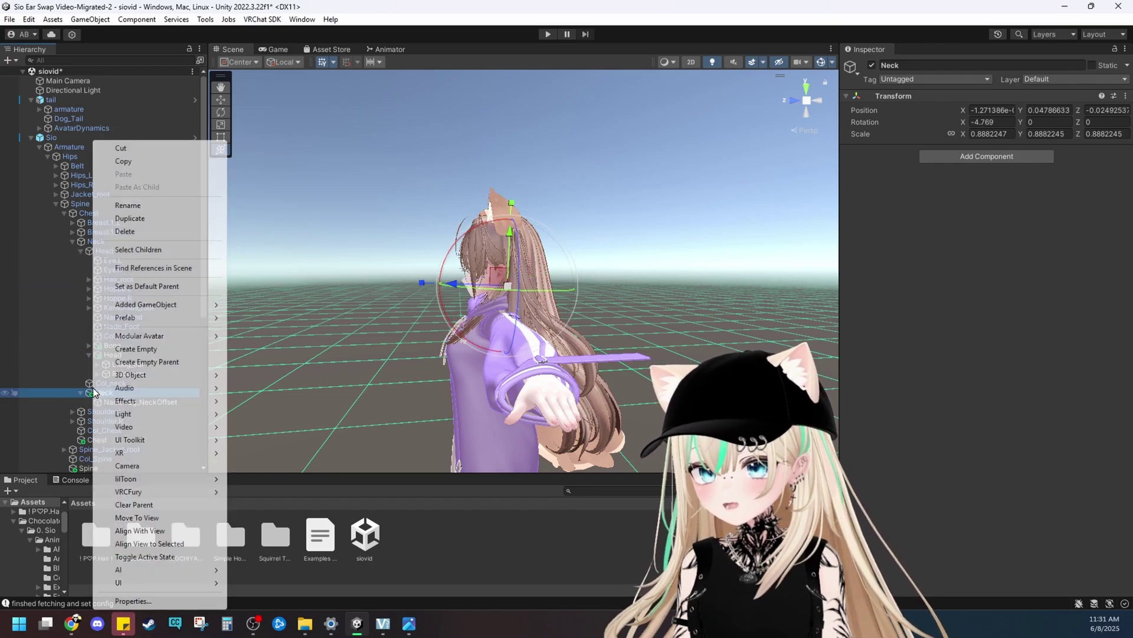
click(152, 235)
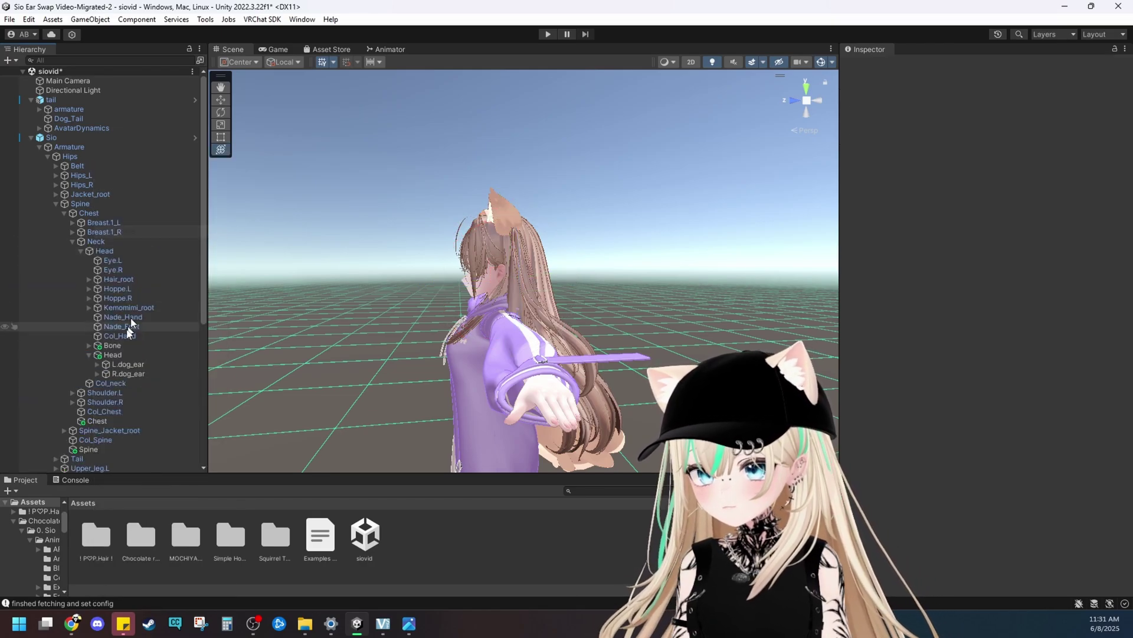
click(38, 145)
click(38, 146)
click(39, 146)
- Make the tail object a child of Sio and unpack its prefab
click(52, 101)
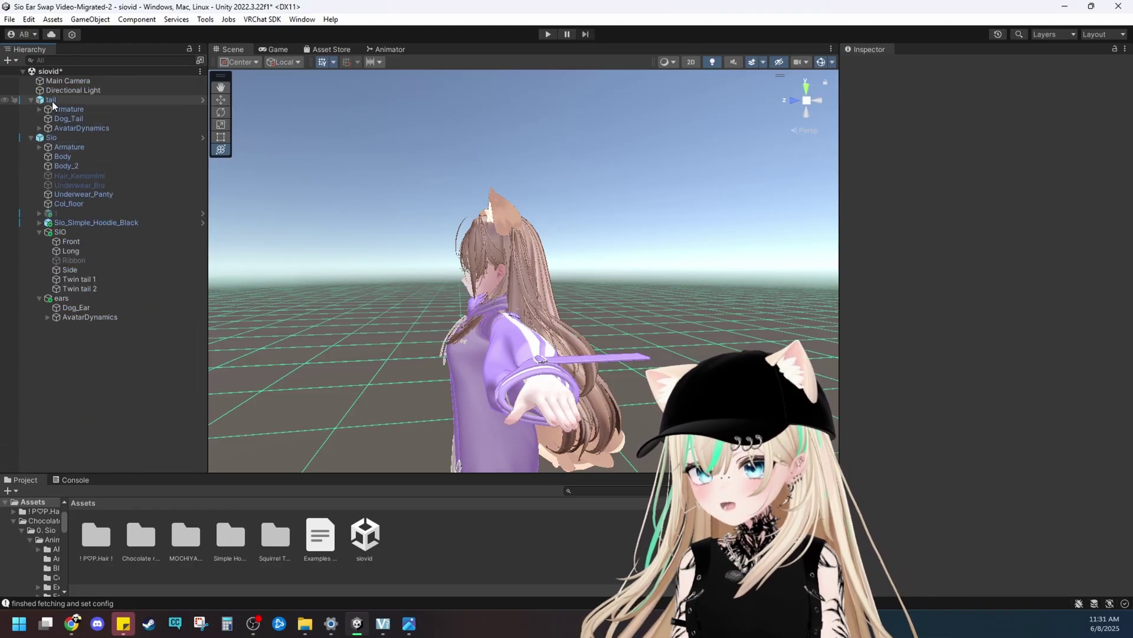
drag(58, 139, 57, 140)
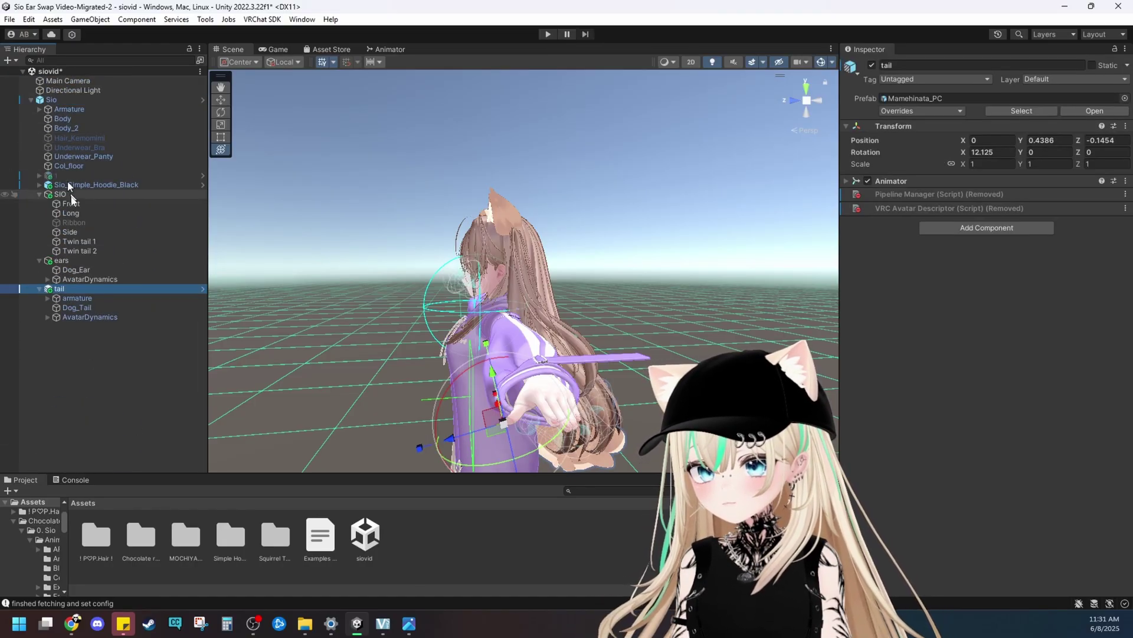
right_click(64, 293)
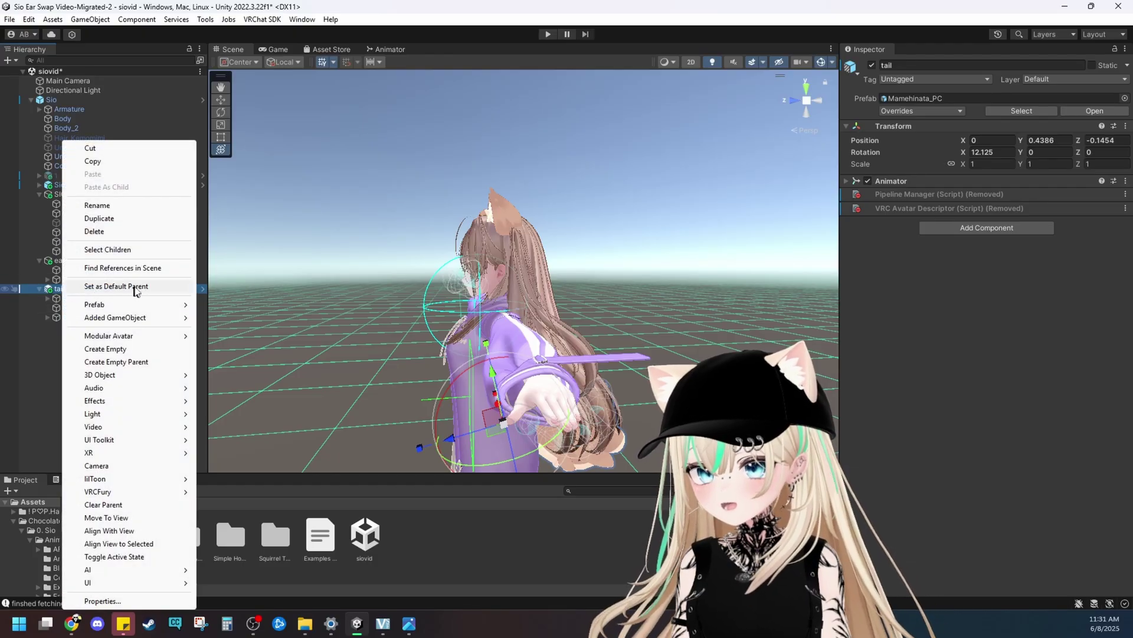
click(64, 298)
- Move the tail's armature into Sio's Armature and nest its Hips and Spine bones under Sio's matching bones
drag(76, 212, 101, 164)
scroll(53, 325, down, 4)
drag(89, 370, 91, 159)
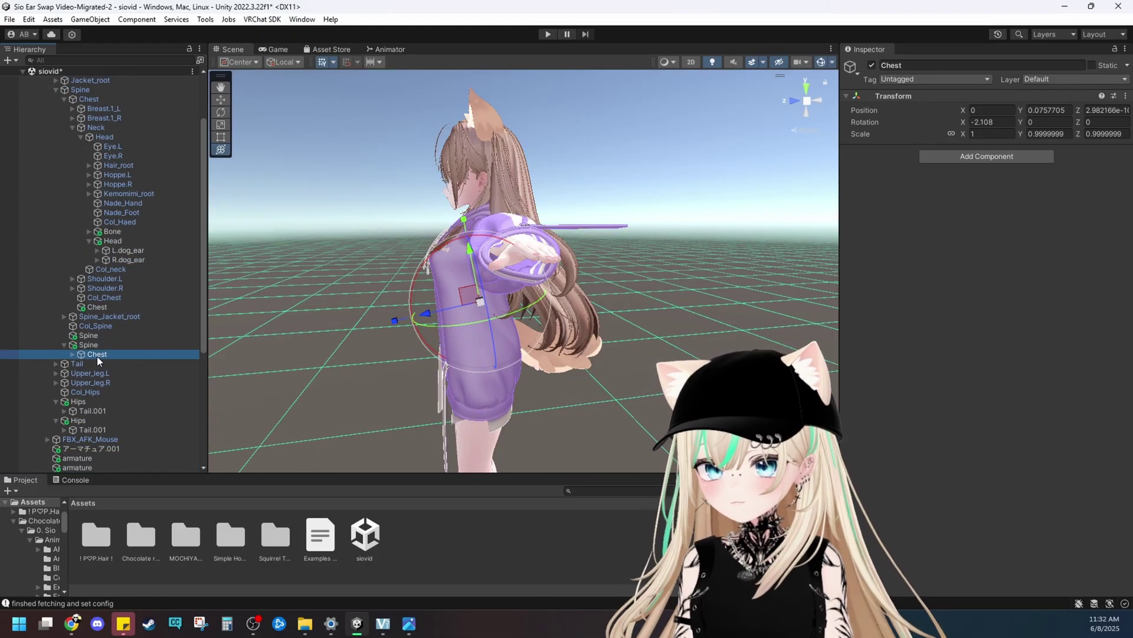
- Nest the tail's Chest, Neck and Head bones under Sio's matching bones and delete the tail's NameTag_NeckOffset
drag(97, 114, 92, 101)
click(72, 317)
drag(104, 326, 104, 130)
click(81, 279)
drag(109, 289, 102, 139)
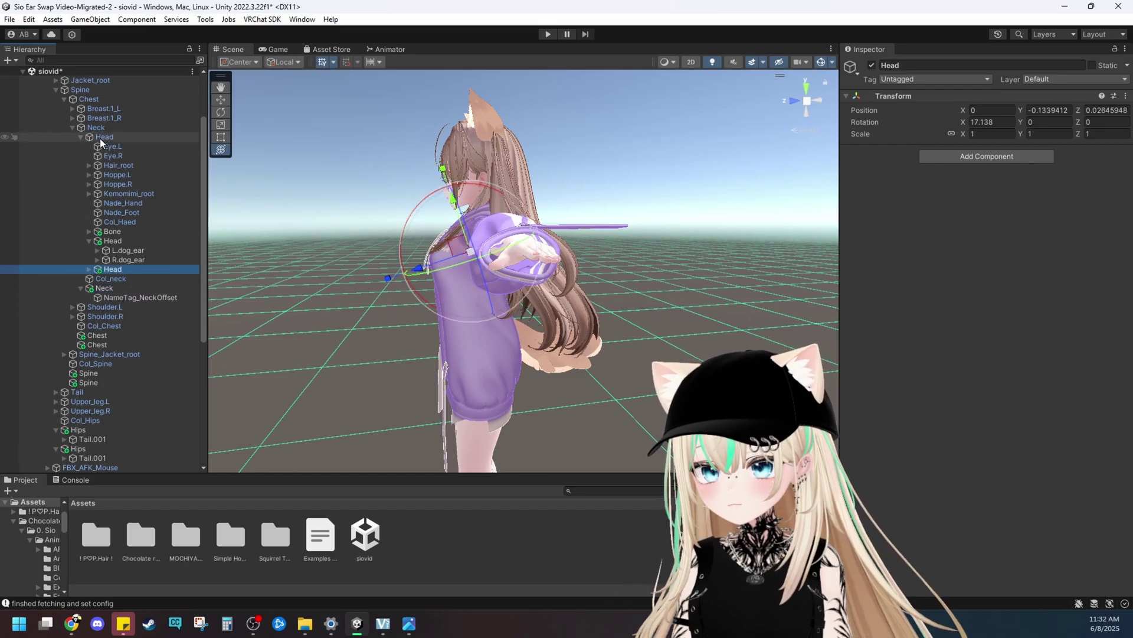
right_click(123, 297)
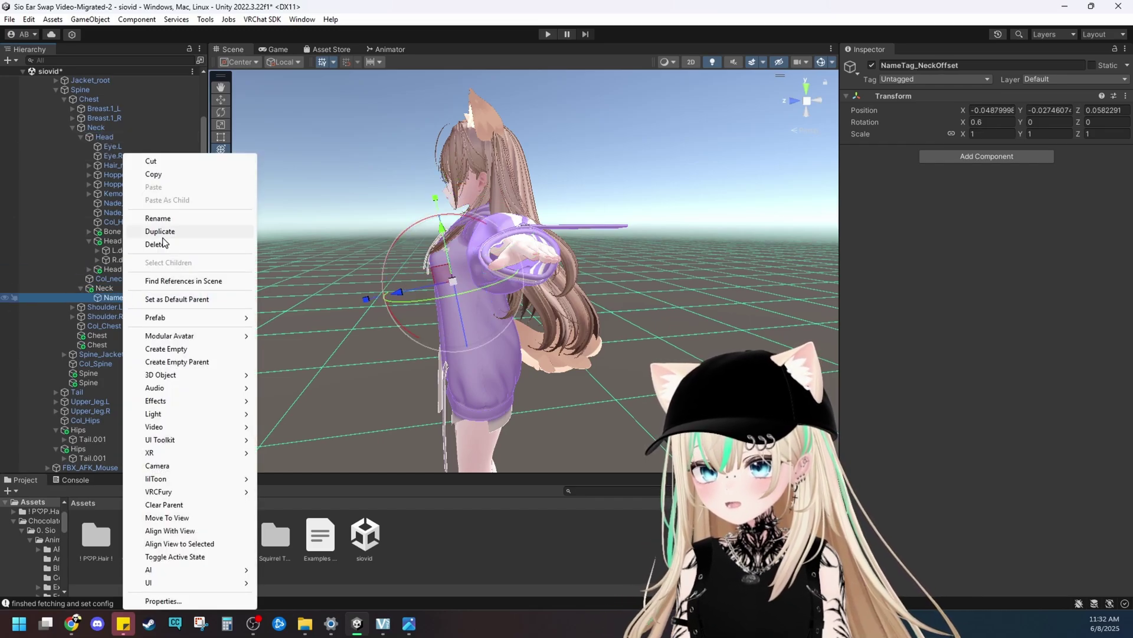
click(156, 244)
- Delete the L.dog_ear and R.dog_ear bones from the ears' Head bone and undo that deletion
click(131, 250)
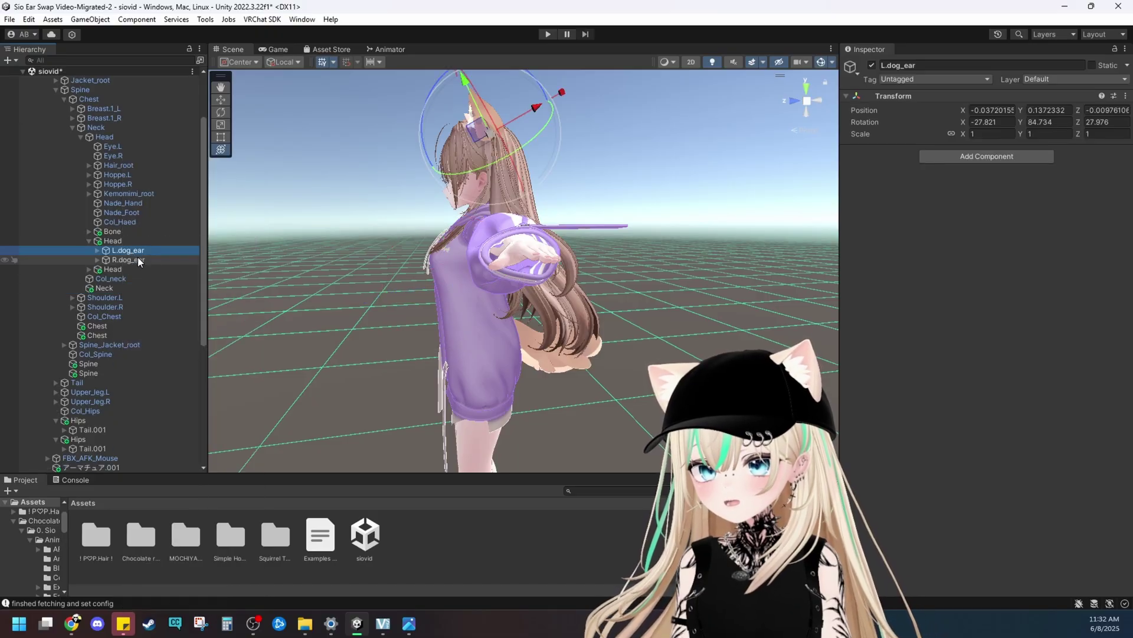
ctrl+click(137, 258)
right_click(137, 259)
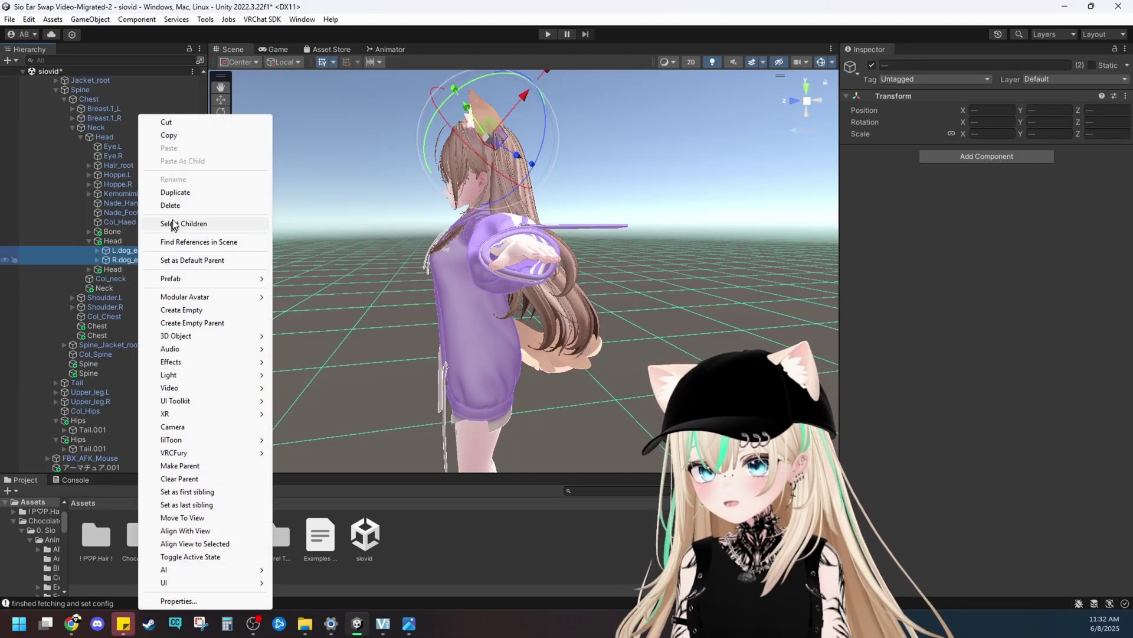
click(178, 208)
middle_drag(289, 287, 294, 282)
key(ctrl+z)
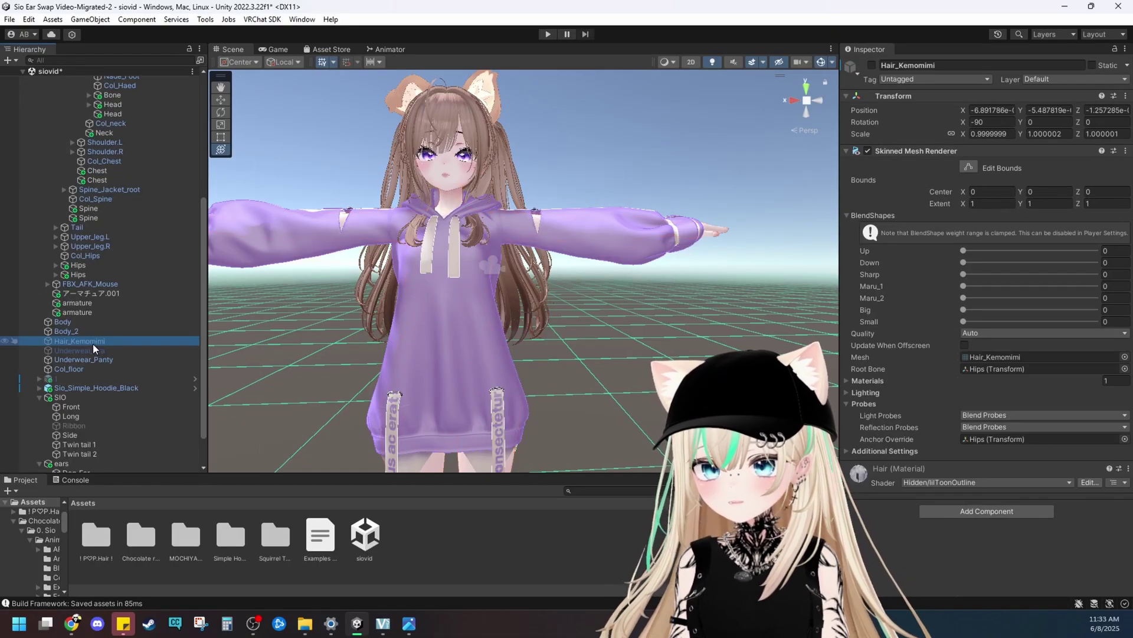
- Delete the Hair_Kemomimi mesh from Sio
right_click(93, 344)
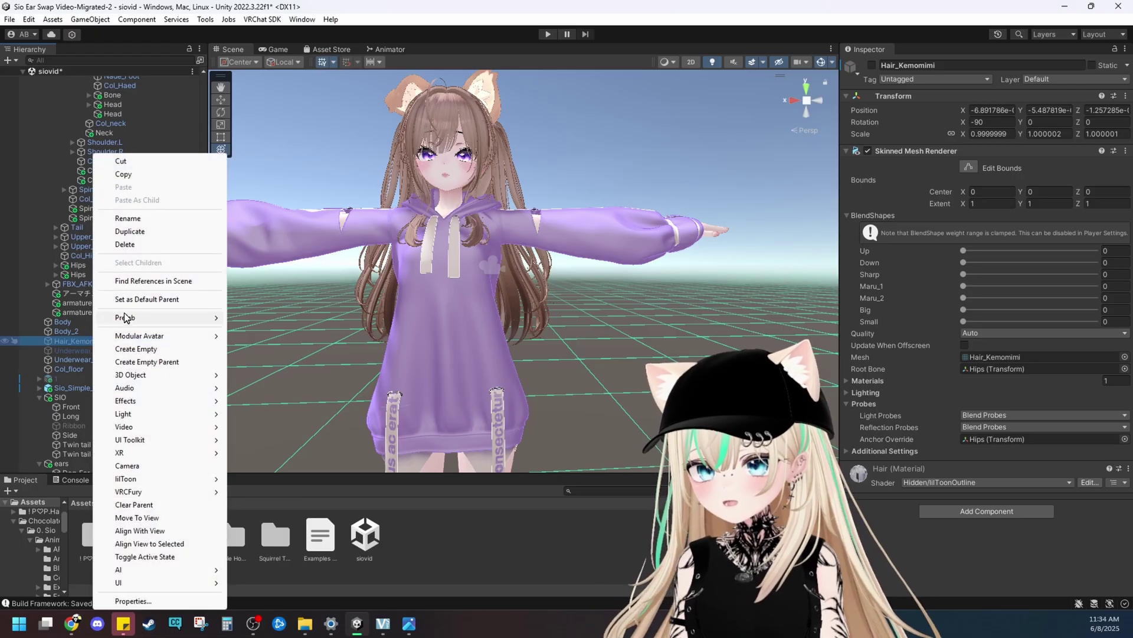
click(151, 244)
alt+drag(413, 321, 270, 287)
middle_drag(270, 287, 270, 327)
right_drag(395, 334, 511, 336)
middle_drag(511, 336, 532, 318)
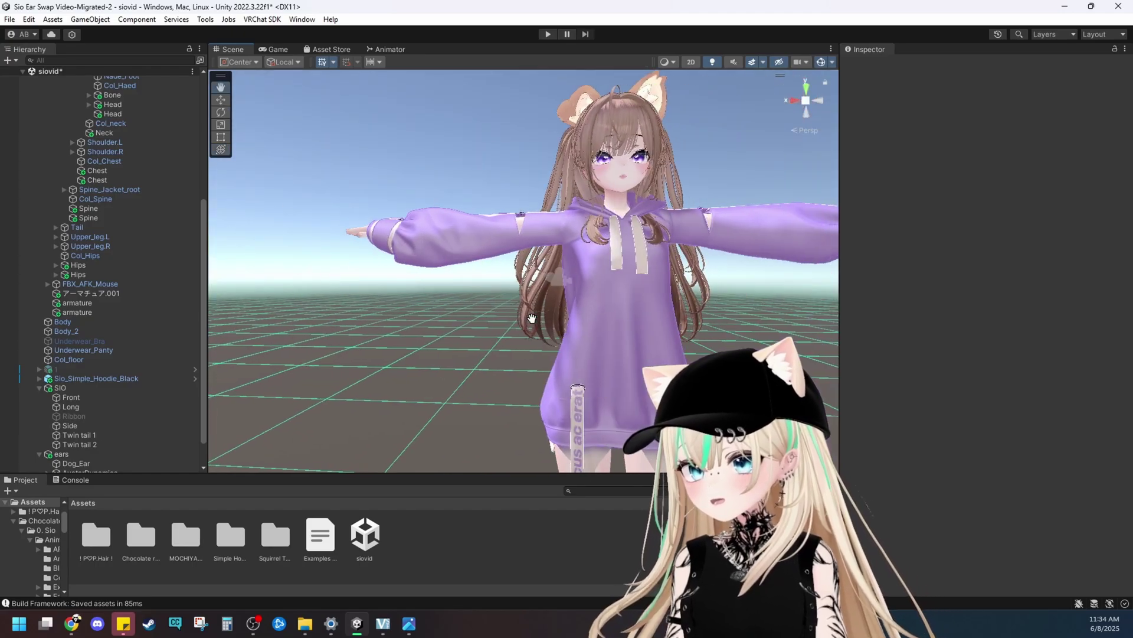
- Enter Play mode and launch Gesture Manager with Sio as the controlling avatar
click(548, 33)
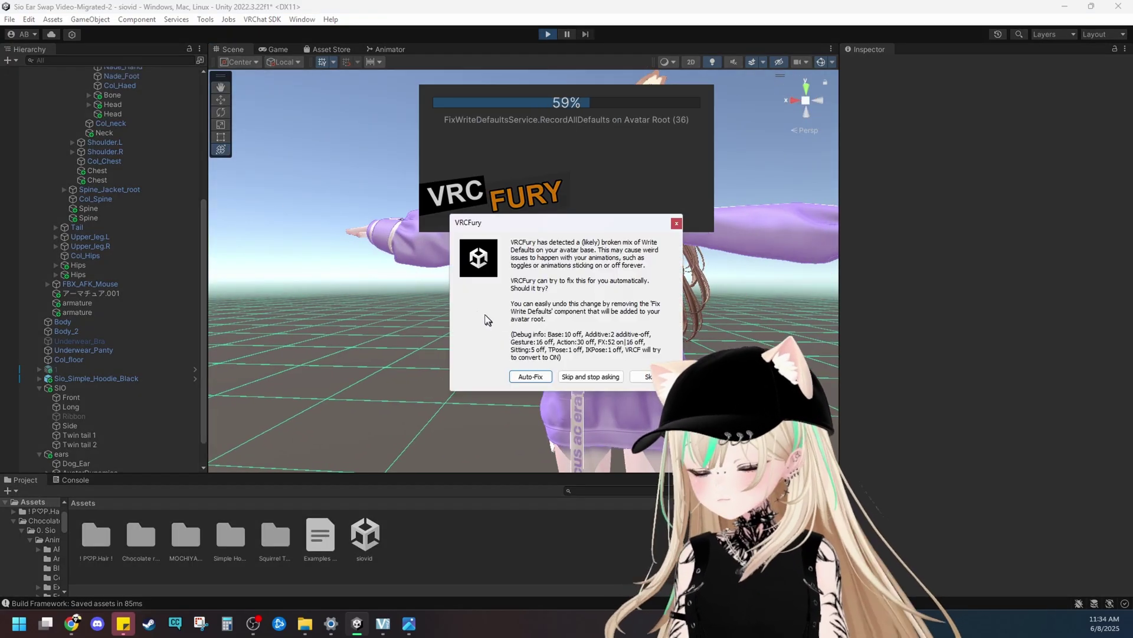
click(205, 19)
click(216, 34)
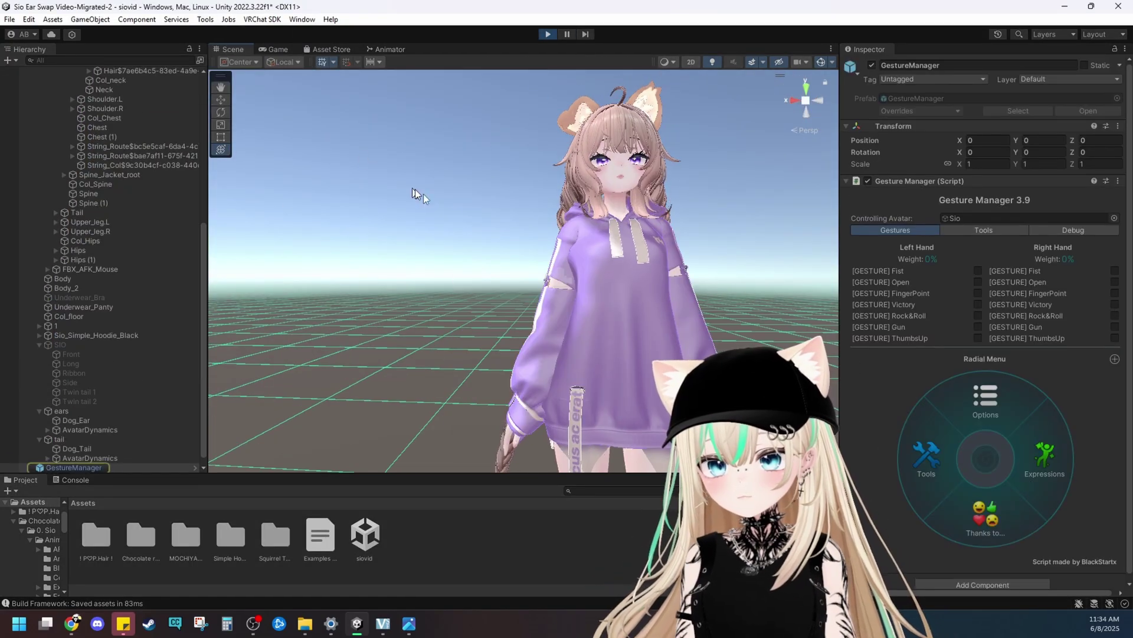
- Move and rotate the GestureManager object in the scene to check how Sio's ears and tail react
middle_drag(552, 205, 423, 230)
scroll(420, 240, down, 6)
right_drag(420, 240, 353, 273)
middle_drag(353, 274, 226, 265)
drag(481, 396, 479, 369)
drag(456, 379, 453, 384)
drag(453, 382, 453, 381)
middle_drag(474, 242, 455, 338)
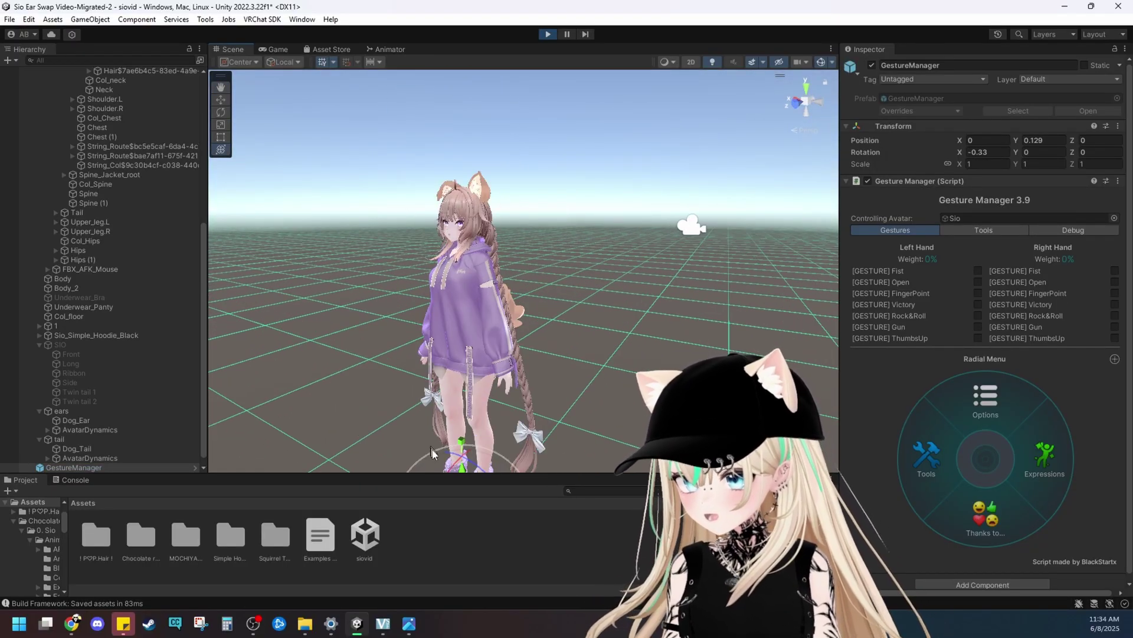
drag(447, 449, 409, 434)
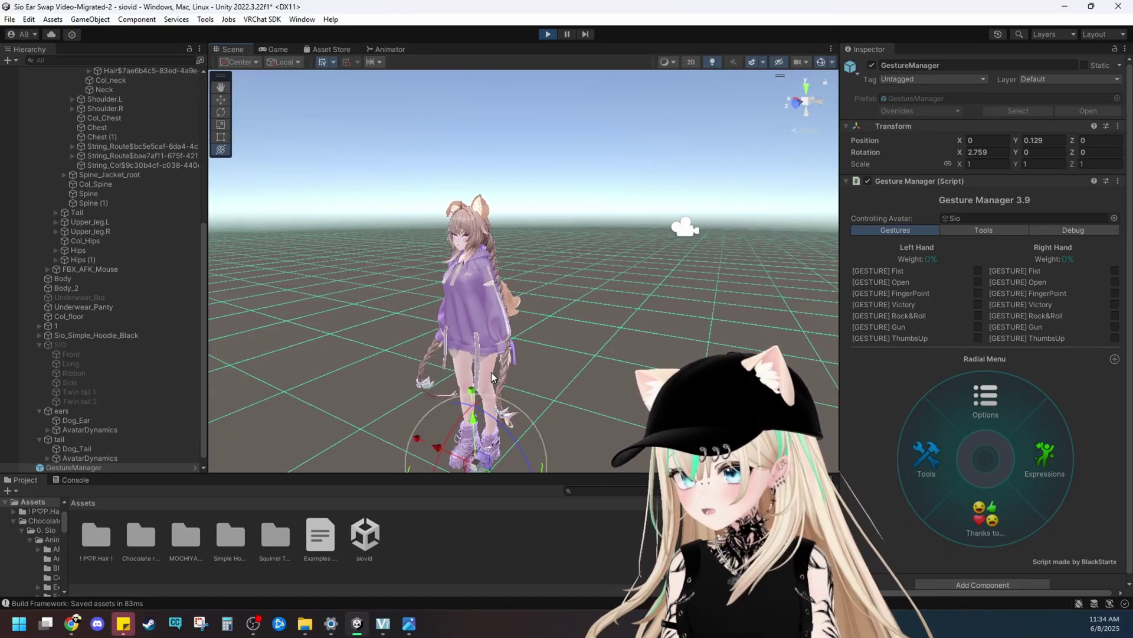
alt+drag(505, 406, 311, 321)
drag(521, 375, 515, 345)
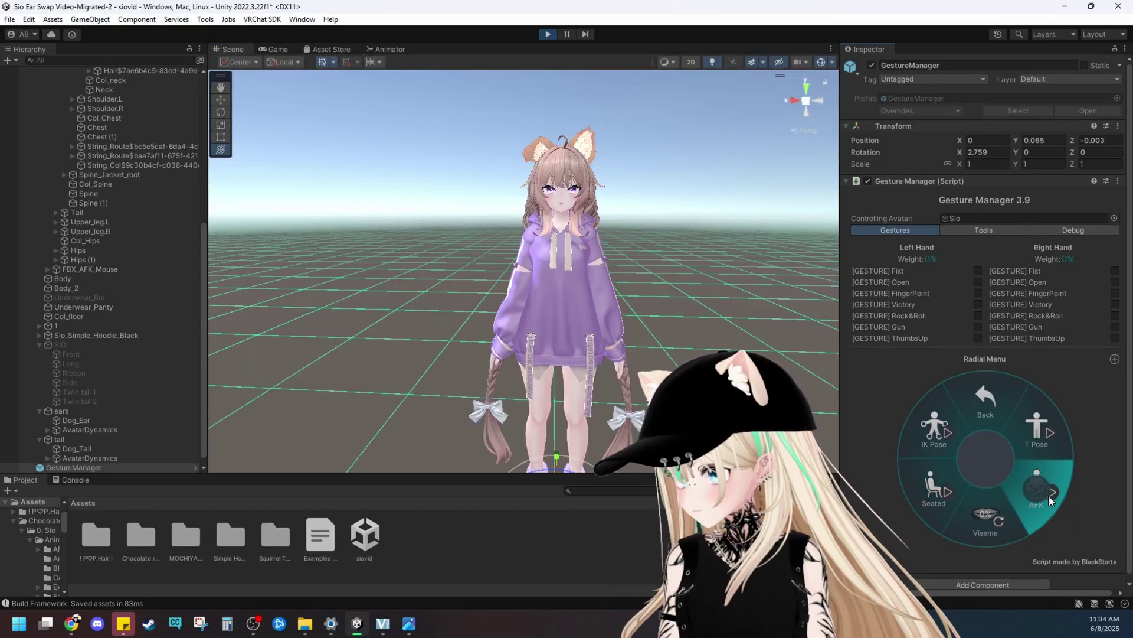
- Activate the AFK state in Gesture Manager and examine the avatar's ears and tail during the animation
click(1050, 497)
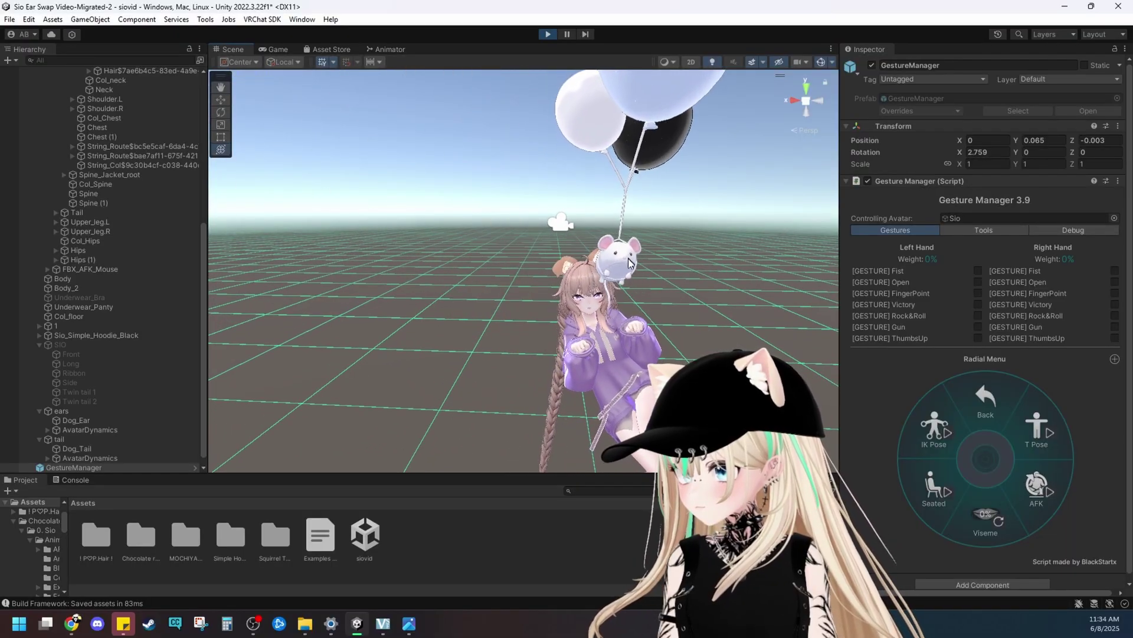
scroll(629, 262, up, 3)
alt+drag(629, 262, 701, 308)
scroll(699, 309, down, 4)
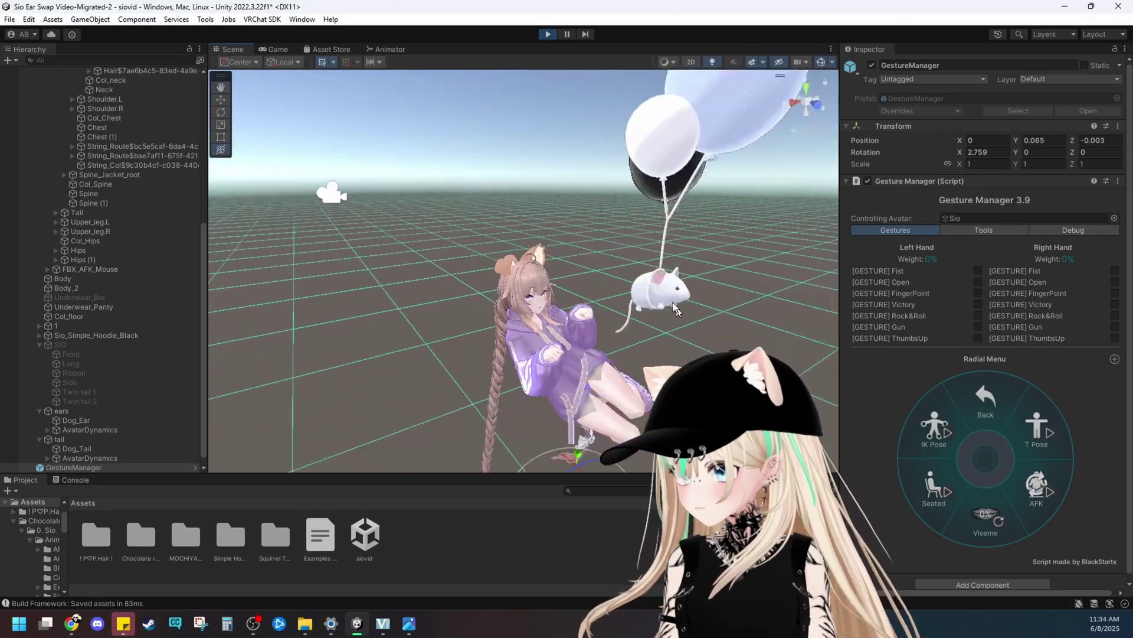
scroll(675, 306, down, 3)
alt+drag(656, 275, 516, 270)
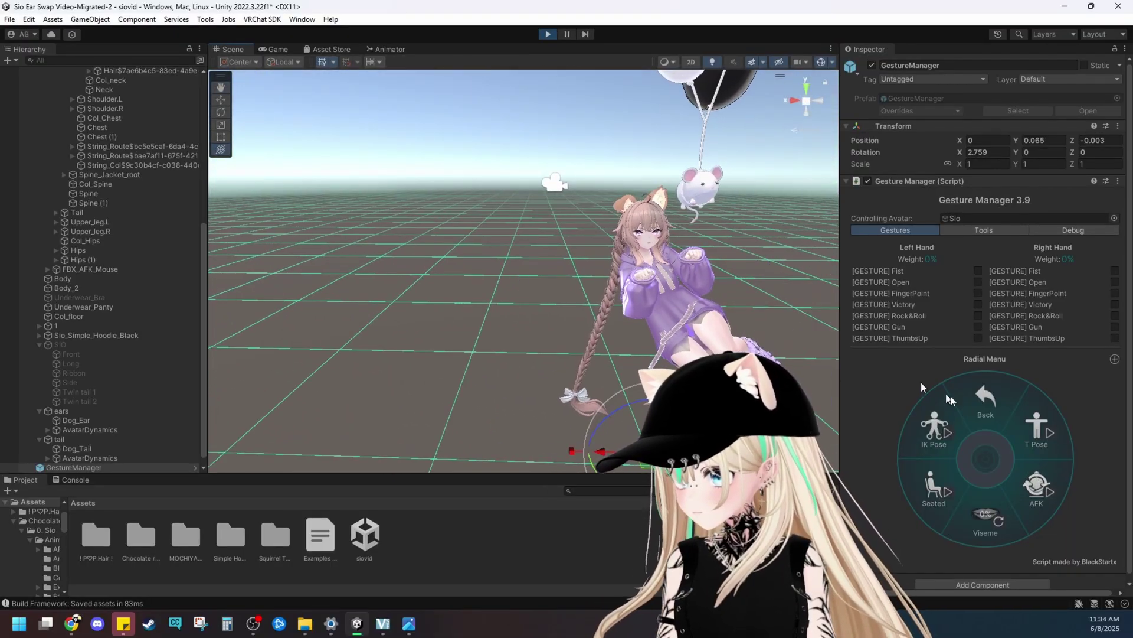
middle_drag(809, 253, 630, 239)
scroll(629, 241, up, 3)
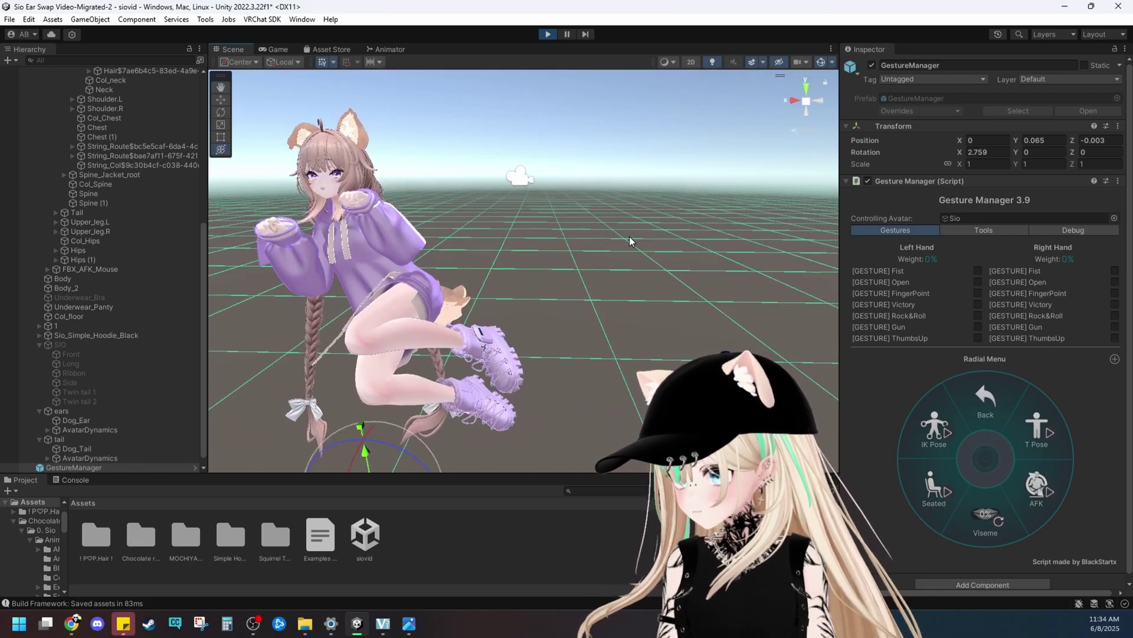
scroll(718, 269, down, 3)
alt+drag(702, 268, 761, 276)
middle_drag(690, 226, 711, 275)
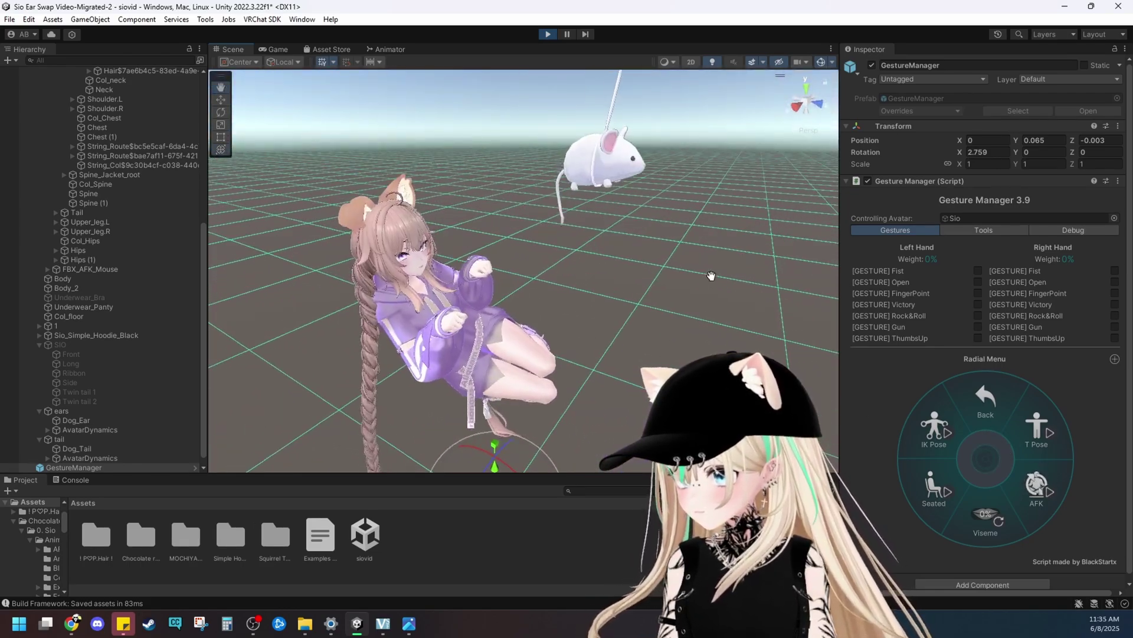
- Turn off the AFK state and examine the standing avatar's ears, tail and face up close
click(1041, 486)
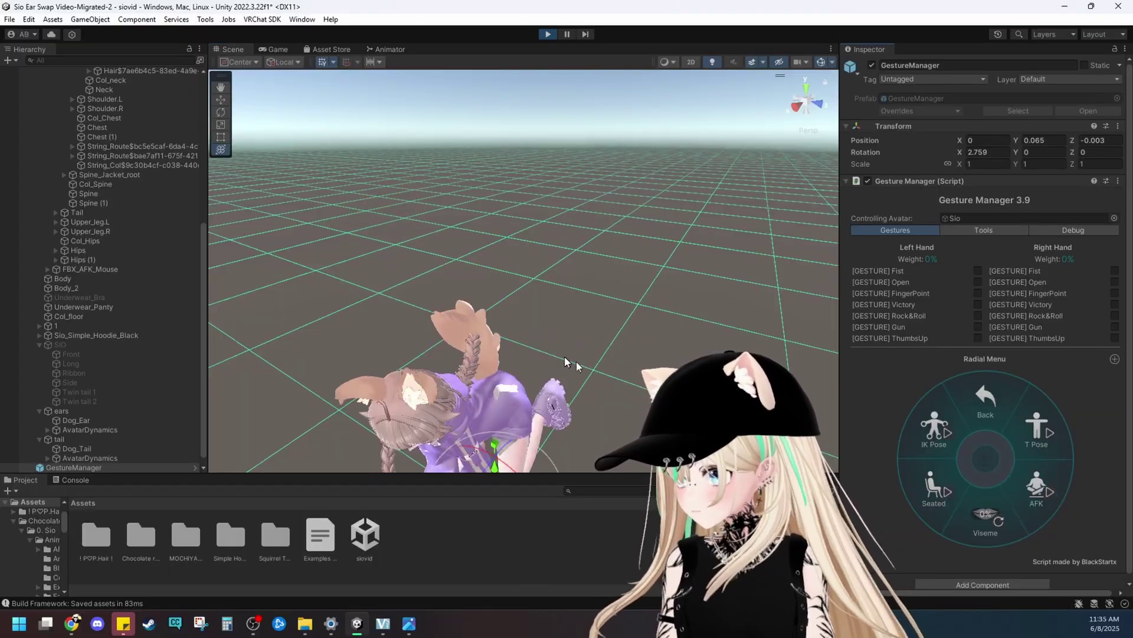
alt+drag(574, 346, 570, 310)
middle_drag(570, 310, 557, 271)
scroll(557, 271, down, 4)
scroll(557, 271, up, 2)
alt+drag(557, 270, 473, 251)
scroll(474, 251, up, 4)
middle_drag(474, 251, 469, 277)
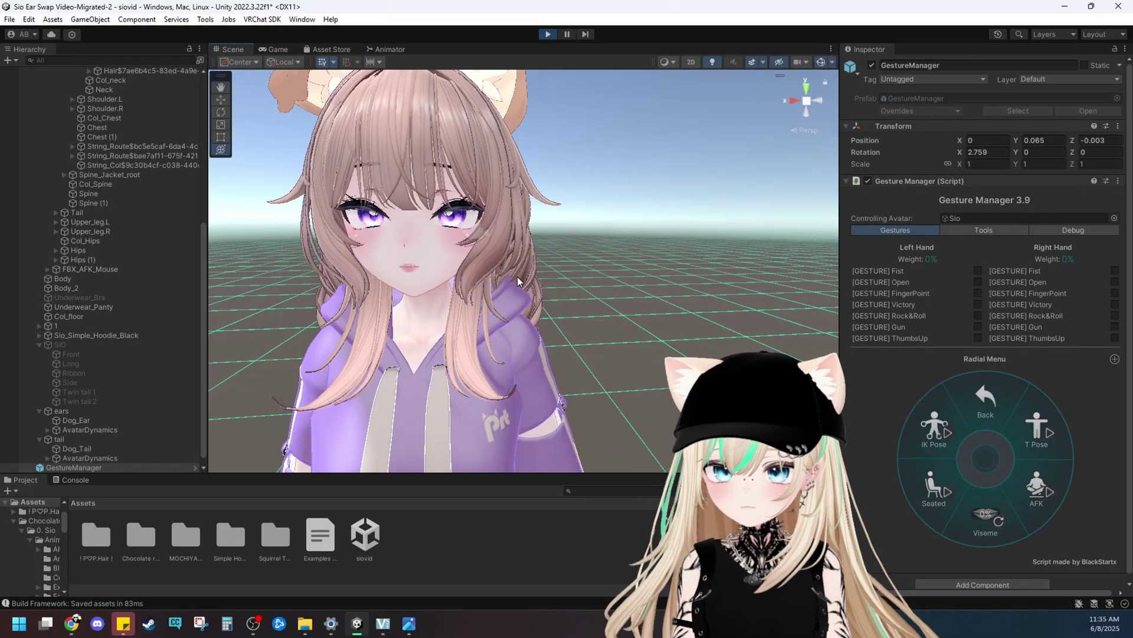